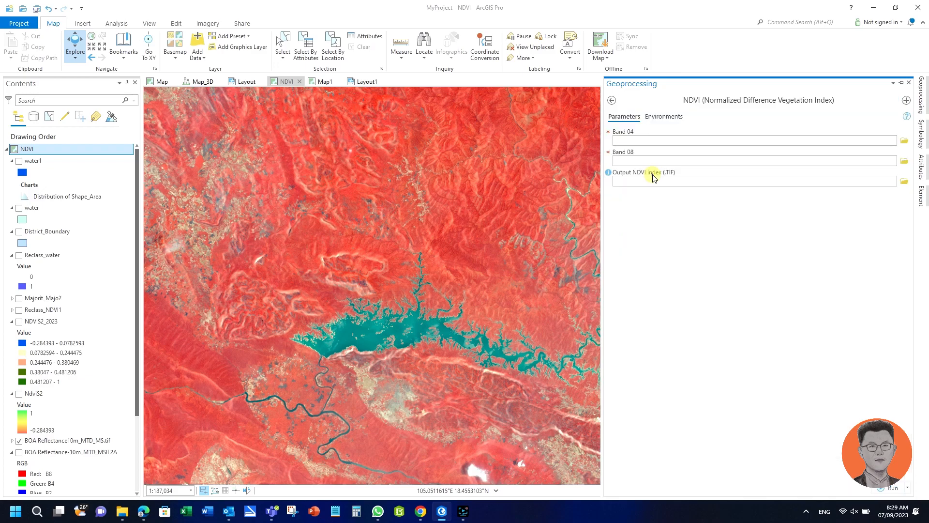
Step: Set Band 04 to T48QVF_20230423T032511_B04_10m.jp2 and Band 08 to T48QVF_20230423T032511_B08_10m.jp2 in the NDVI tool
{"action": "left_click", "coordinate": [904, 142]}
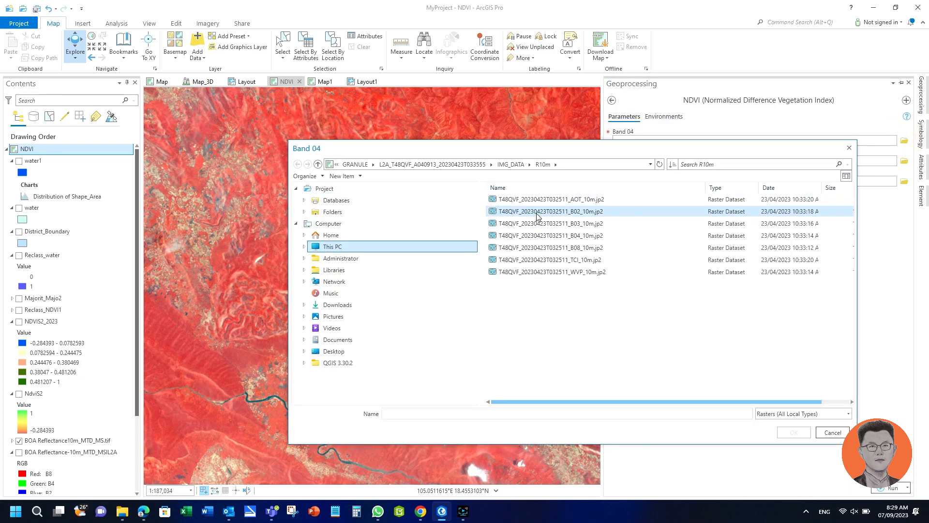
{"action": "left_click", "coordinate": [551, 236]}
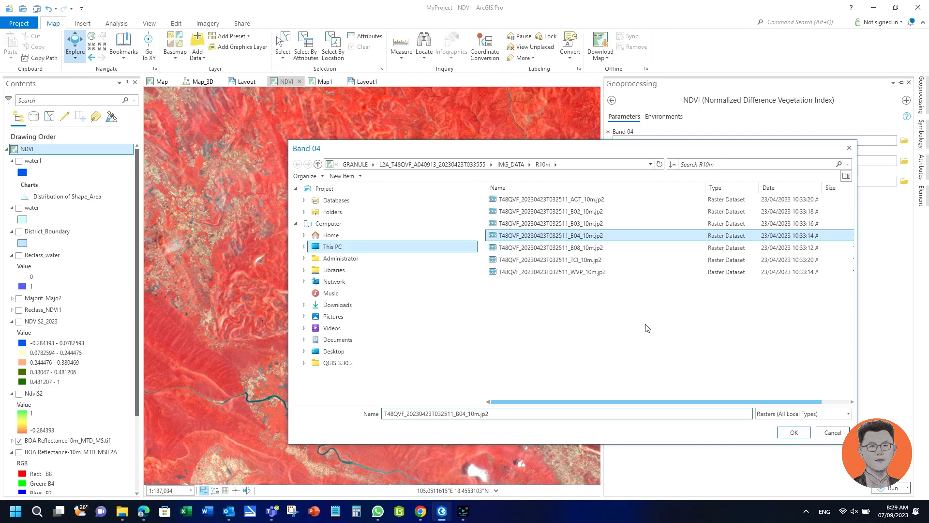
{"action": "left_click", "coordinate": [782, 431]}
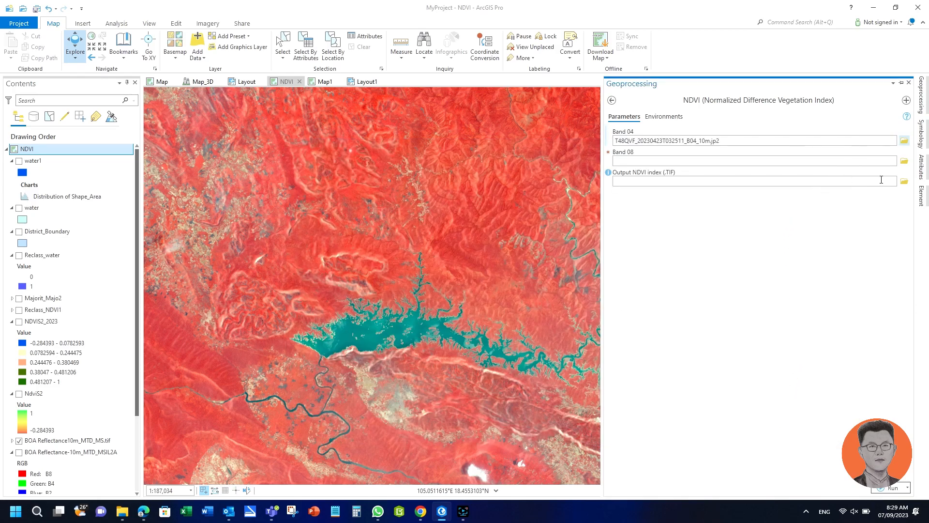
{"action": "left_click", "coordinate": [809, 159]}
{"action": "left_click", "coordinate": [904, 161]}
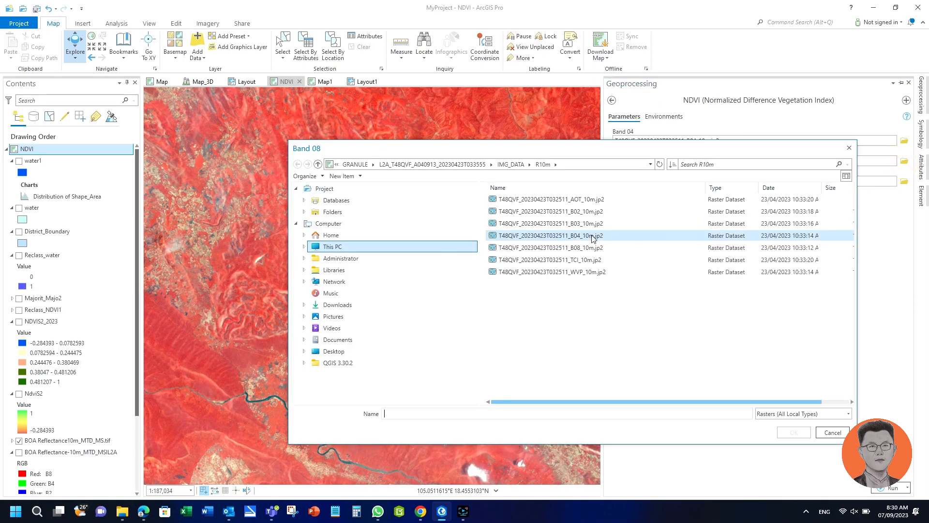
{"action": "left_click", "coordinate": [522, 247]}
{"action": "left_click", "coordinate": [796, 432]}
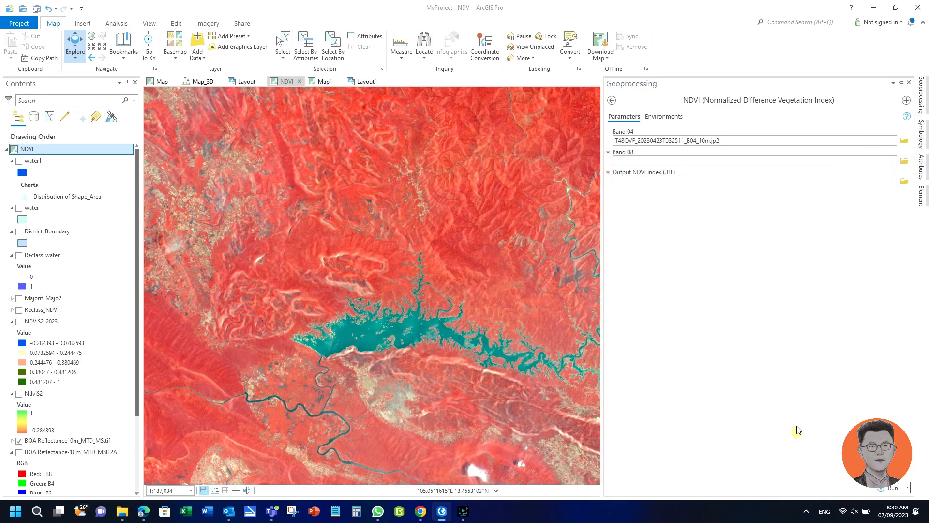
Step: Browse for the NDVI output location and create a new folder named NDVI inside D:\korlor\Landsat9
{"action": "left_click", "coordinate": [904, 181]}
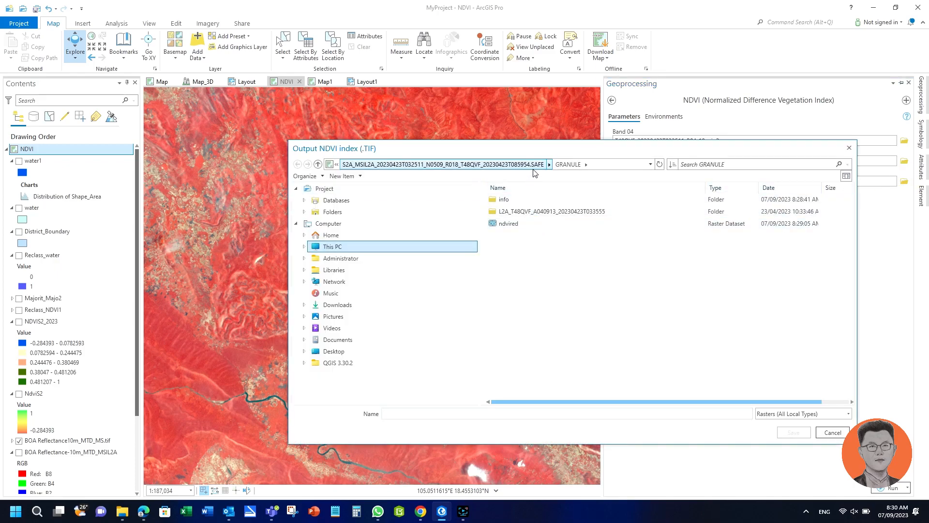
{"action": "left_click", "coordinate": [432, 164]}
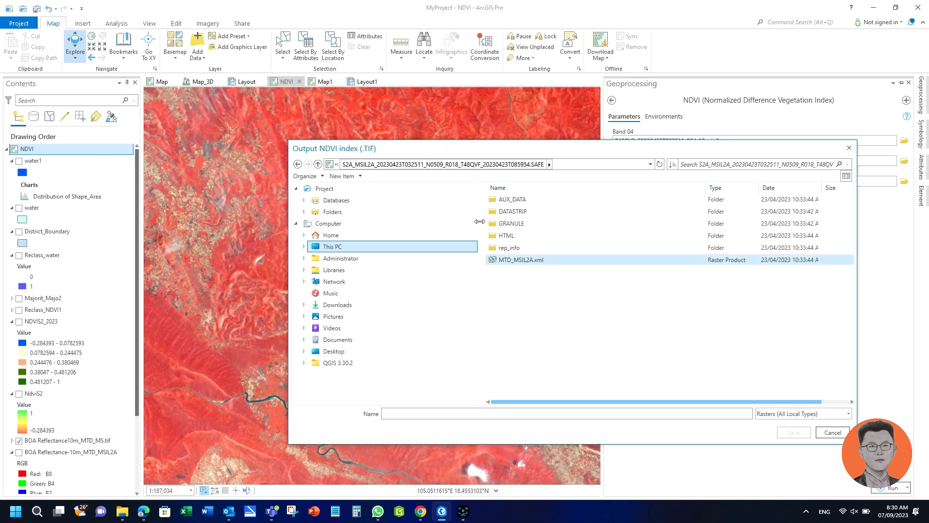
{"action": "left_click", "coordinate": [551, 165]}
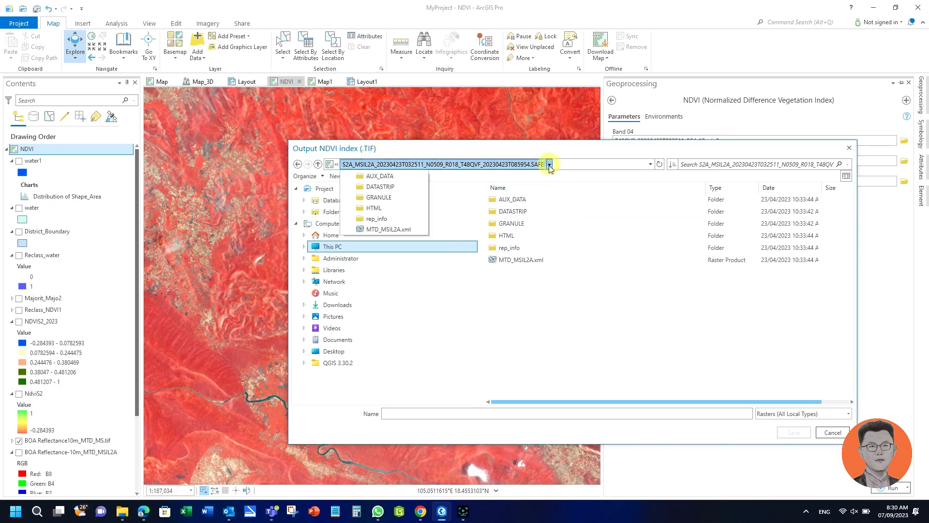
{"action": "left_click", "coordinate": [318, 165]}
{"action": "left_click", "coordinate": [318, 166]}
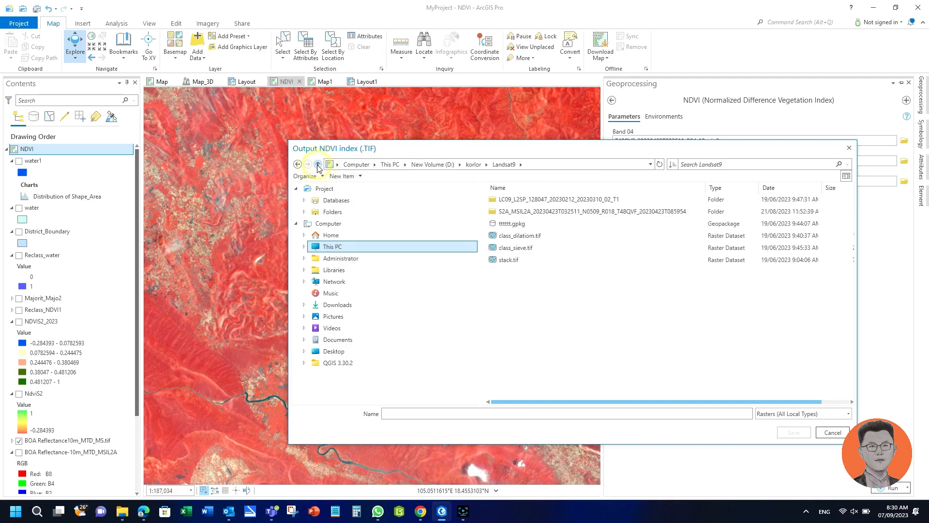
{"action": "left_click", "coordinate": [517, 293]}
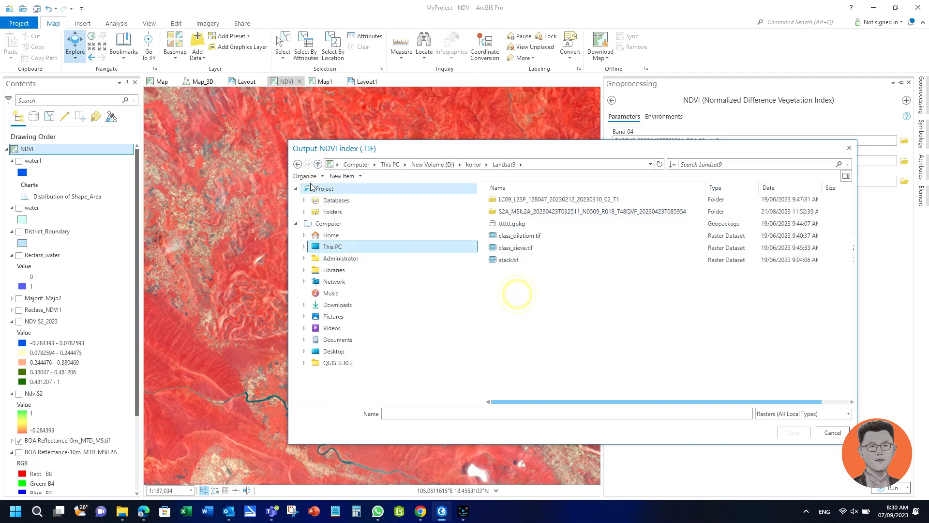
{"action": "left_click", "coordinate": [357, 177]}
{"action": "left_click", "coordinate": [357, 189]}
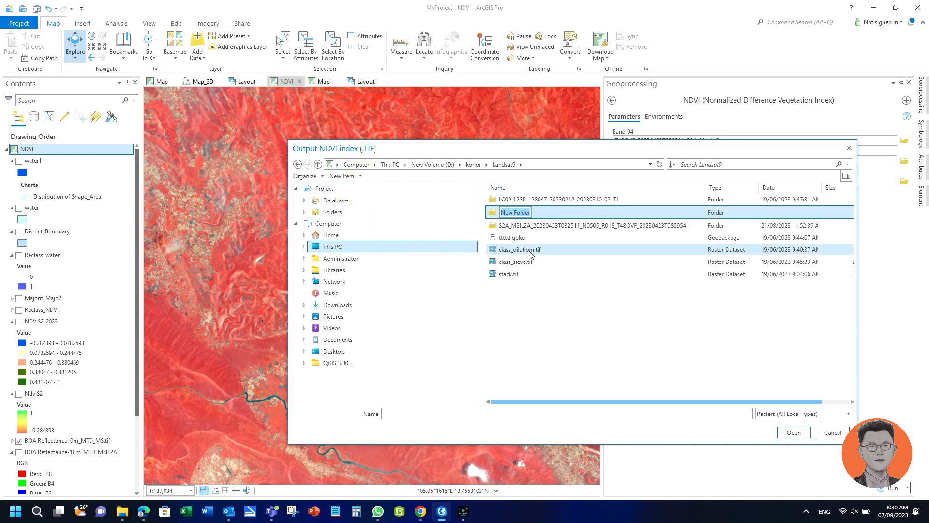
{"action": "type", "text": "NDVI"}
{"action": "key", "text": "Return"}
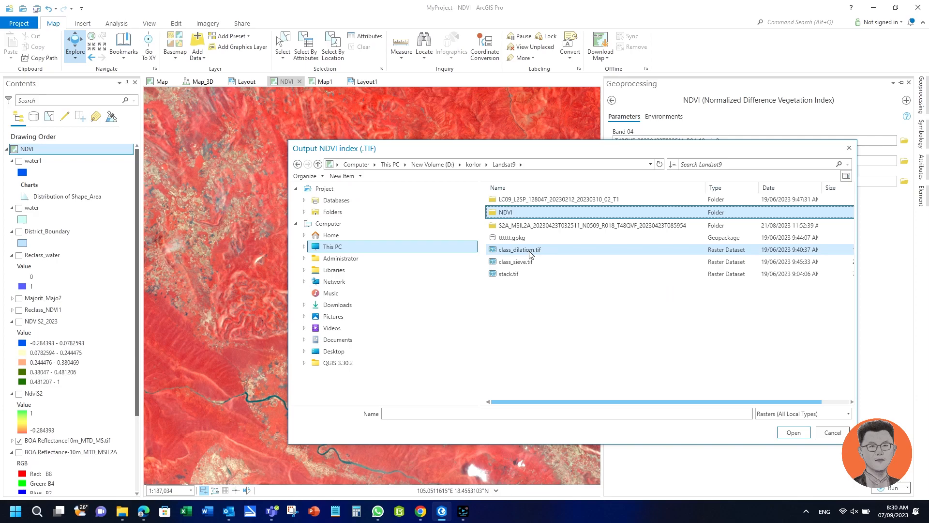
Step: Save the output raster as NDVIS2 in the new NDVI folder and run the NDVI tool
{"action": "double_click", "coordinate": [503, 212]}
{"action": "left_click", "coordinate": [519, 413]}
{"action": "left_click", "coordinate": [519, 413]}
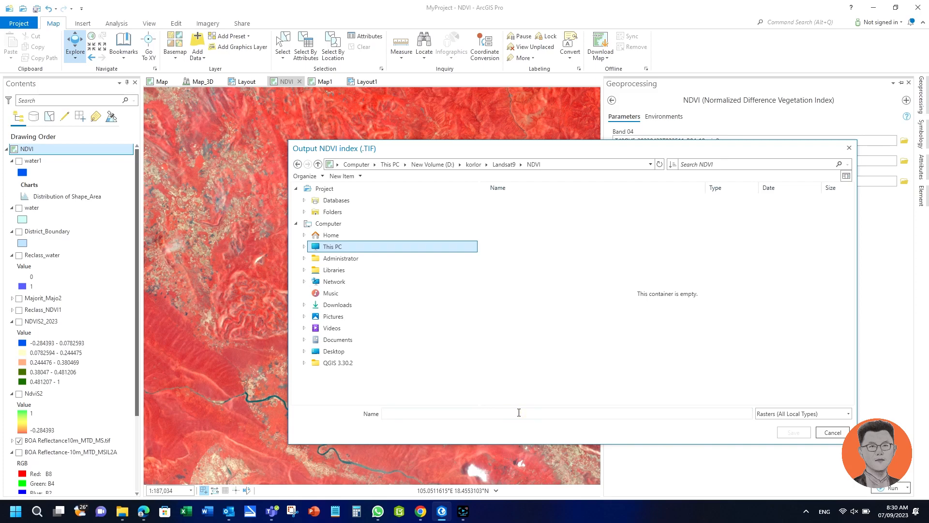
{"action": "type", "text": "NDVIS2"}
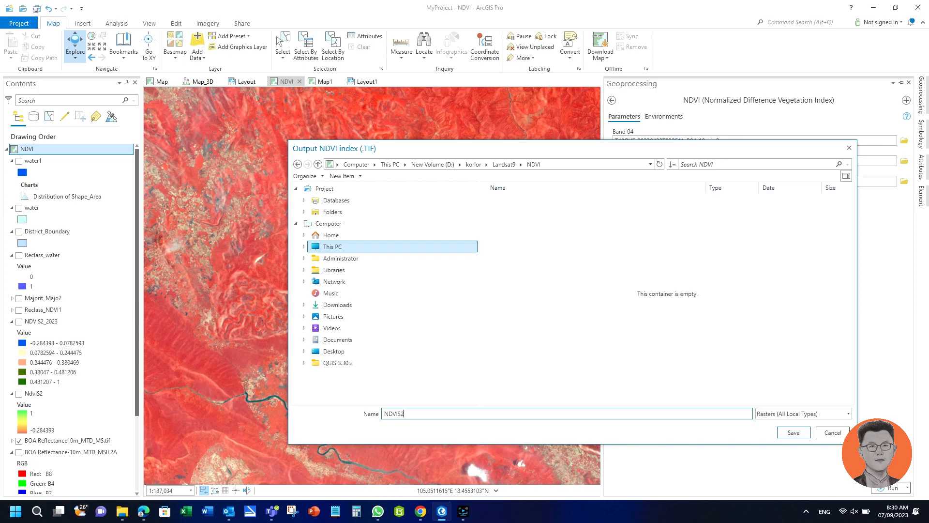
{"action": "left_click", "coordinate": [794, 432]}
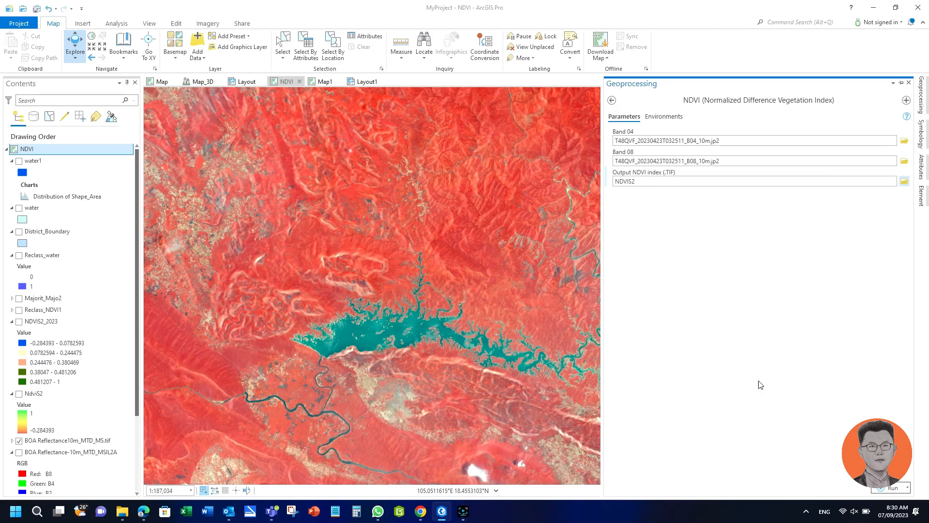
{"action": "left_click", "coordinate": [883, 489]}
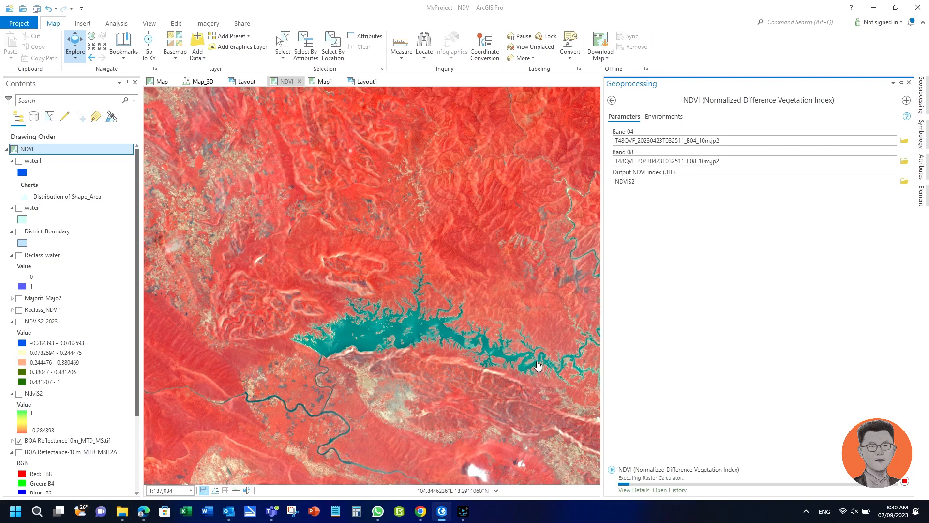
{"action": "left_click", "coordinate": [463, 511]}
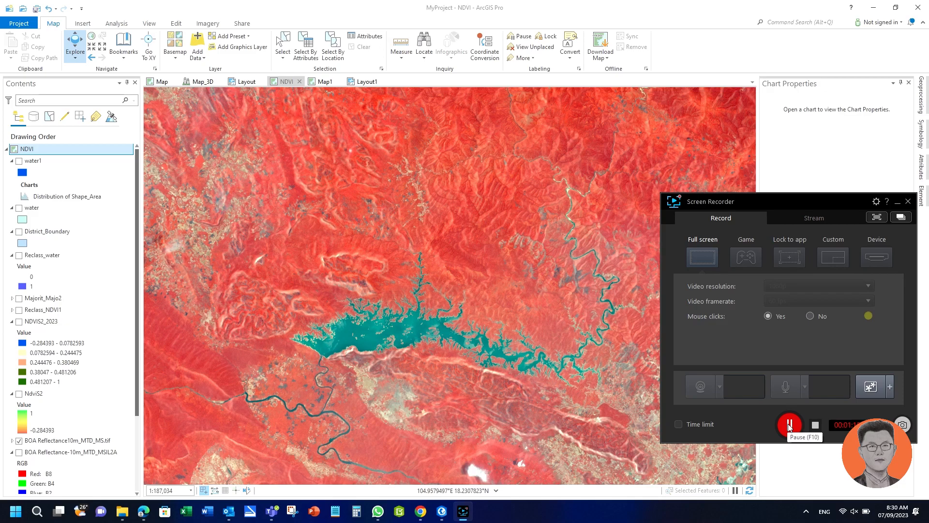
{"action": "left_click", "coordinate": [894, 202]}
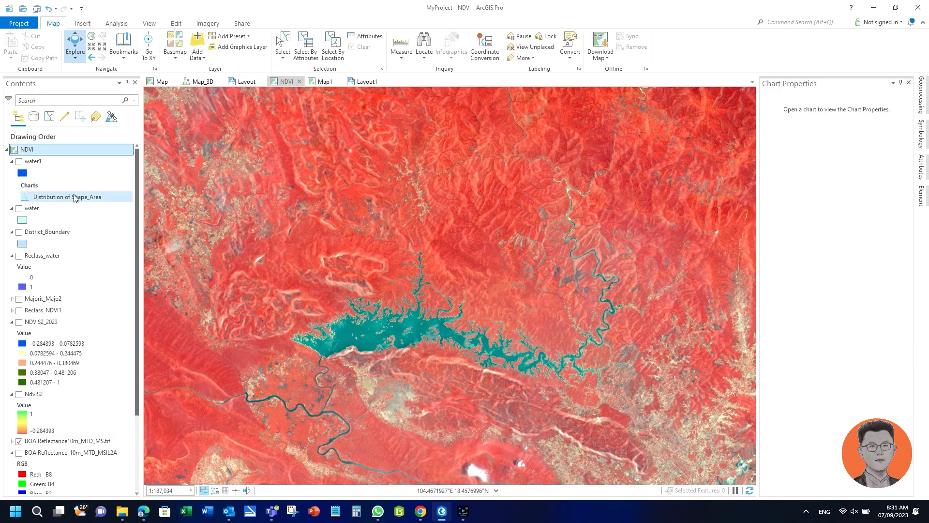
{"action": "left_click", "coordinate": [917, 98]}
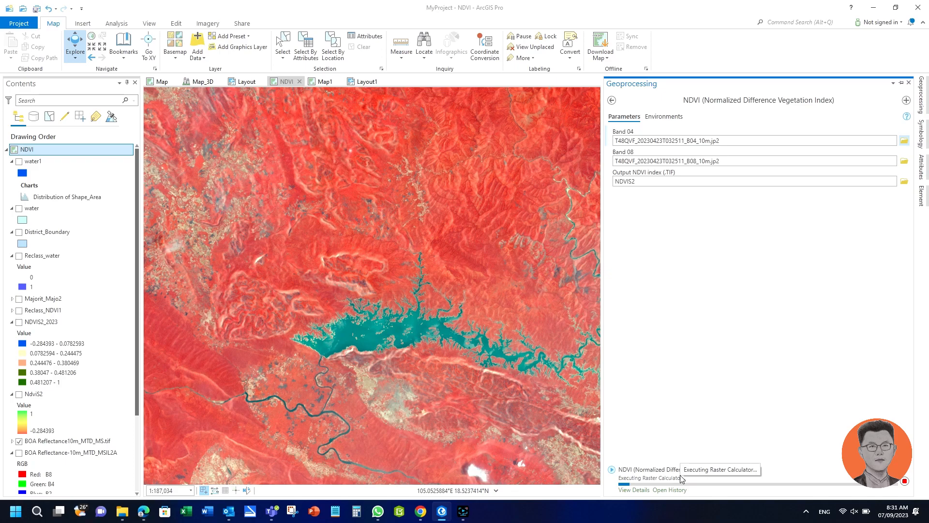
{"action": "mouse_move", "coordinate": [680, 472]}
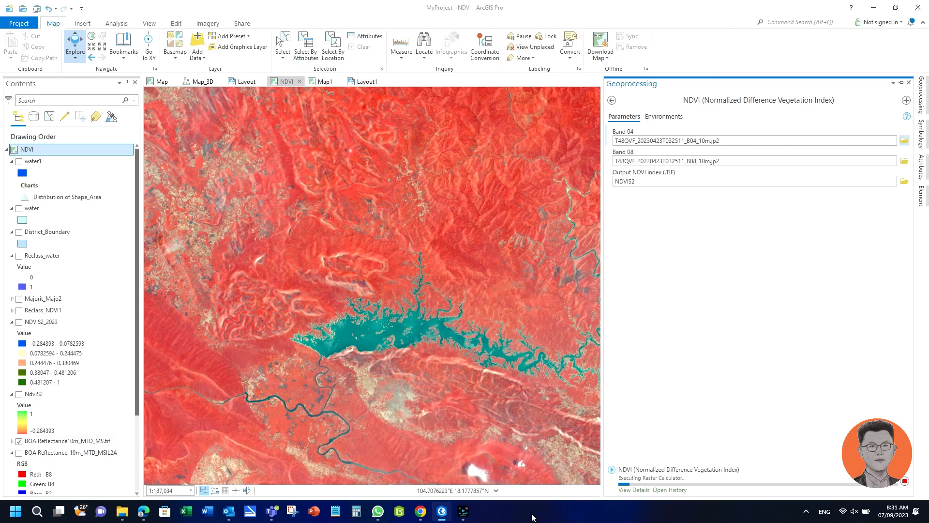
{"action": "left_click", "coordinate": [463, 510]}
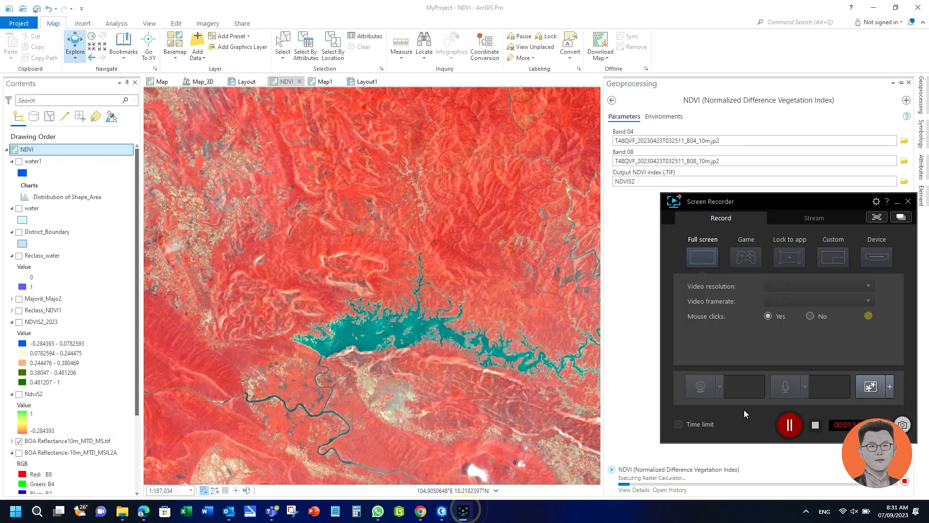
{"action": "left_click", "coordinate": [788, 421]}
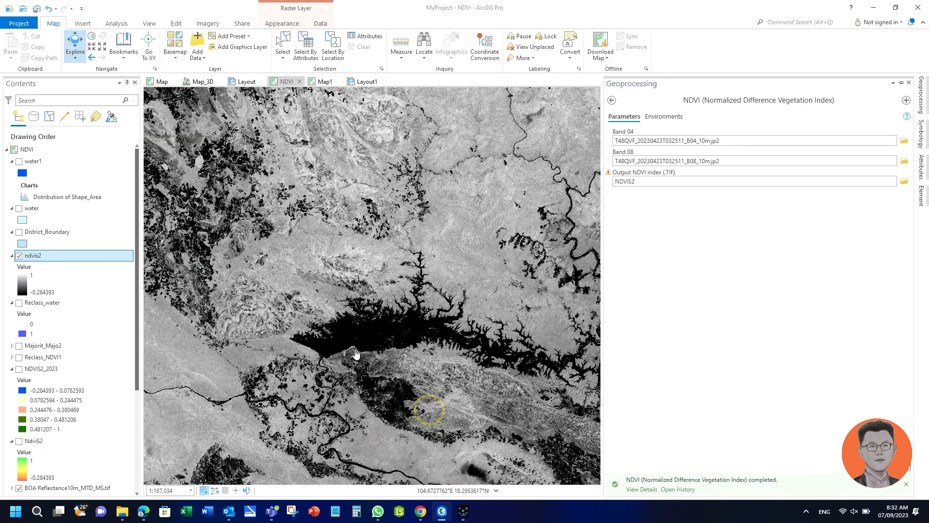
Step: Inspect the generated NDVI raster around the reservoir and view the source properties of the ndvis2 layer
{"action": "scroll", "coordinate": [356, 354], "scroll_direction": "up", "scroll_amount": 5}
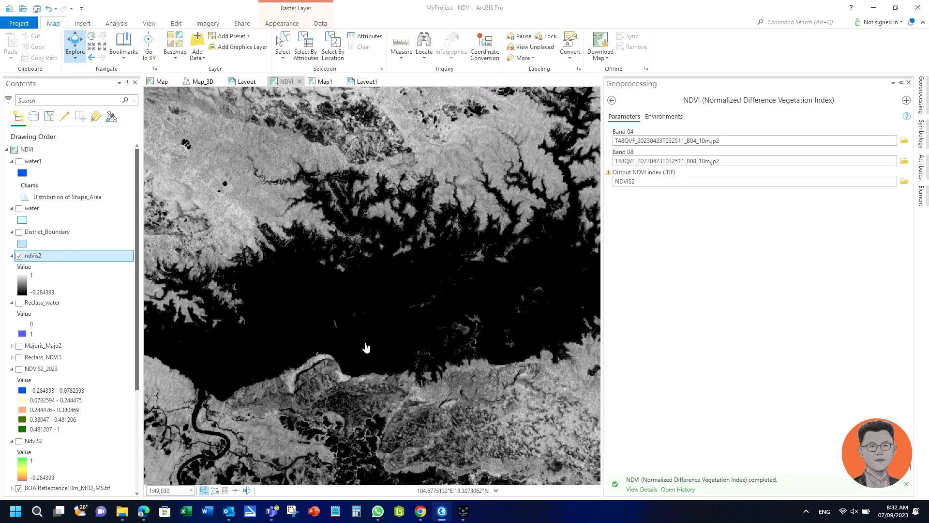
{"action": "scroll", "coordinate": [366, 347], "scroll_direction": "down", "scroll_amount": 5}
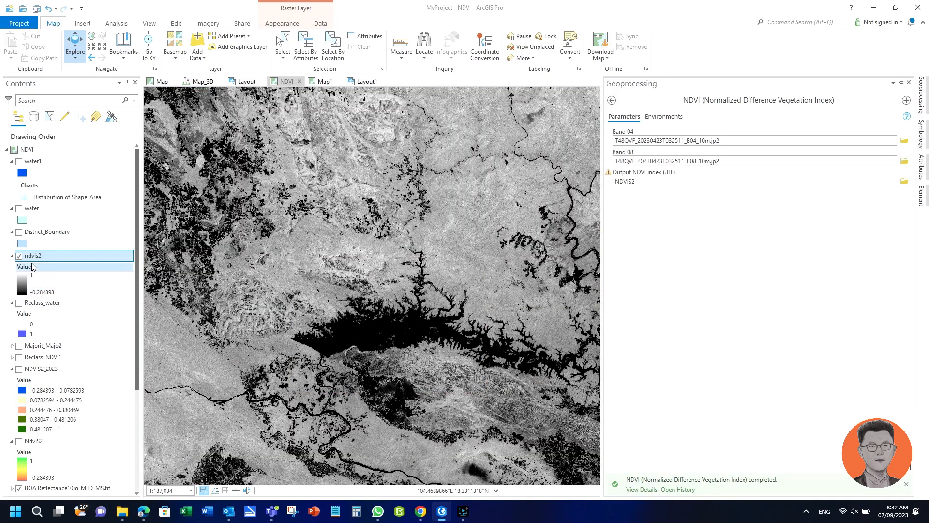
{"action": "double_click", "coordinate": [33, 255]}
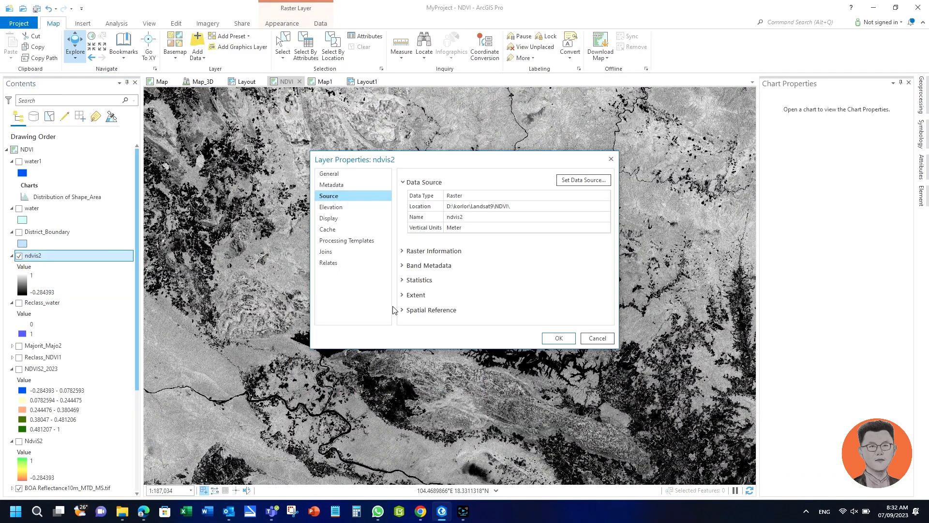
{"action": "left_click", "coordinate": [610, 160]}
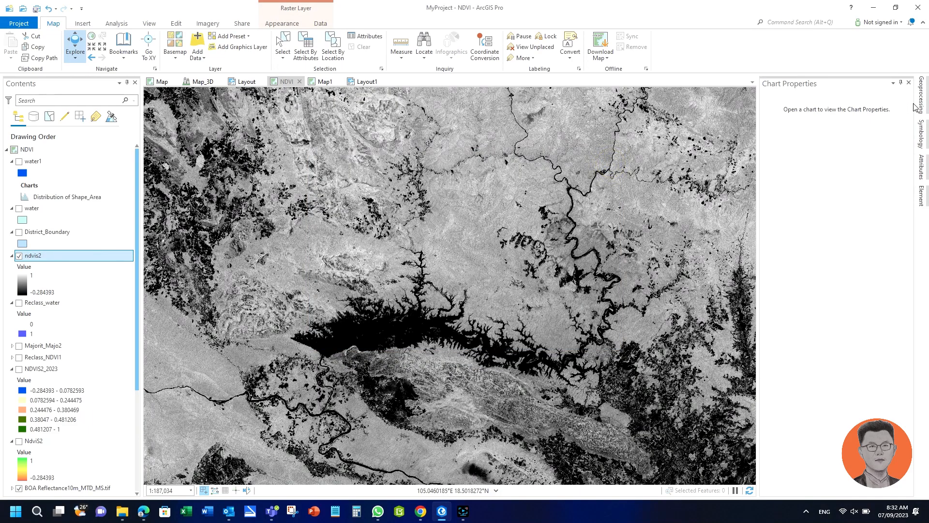
Step: Change the ndvis2 layer's primary symbology to Classify and compute the required histogram
{"action": "left_click", "coordinate": [921, 103]}
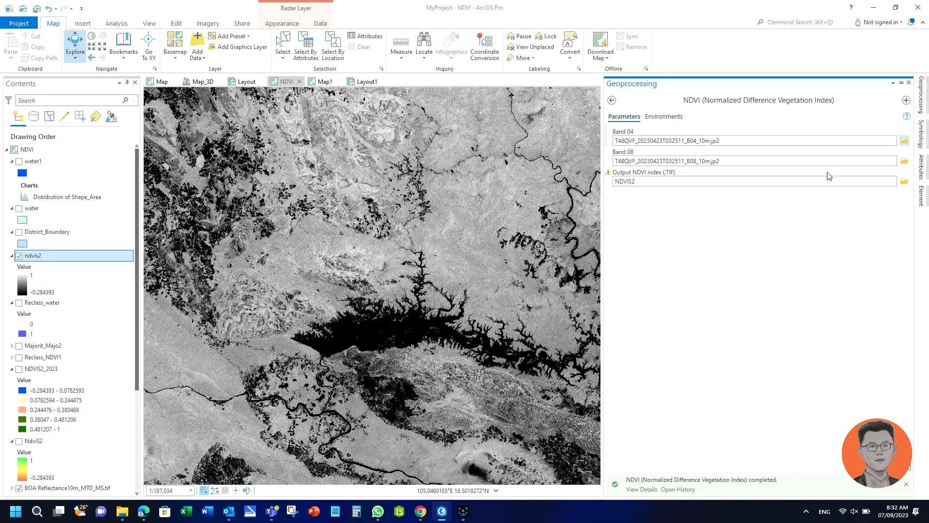
{"action": "left_click", "coordinate": [921, 133]}
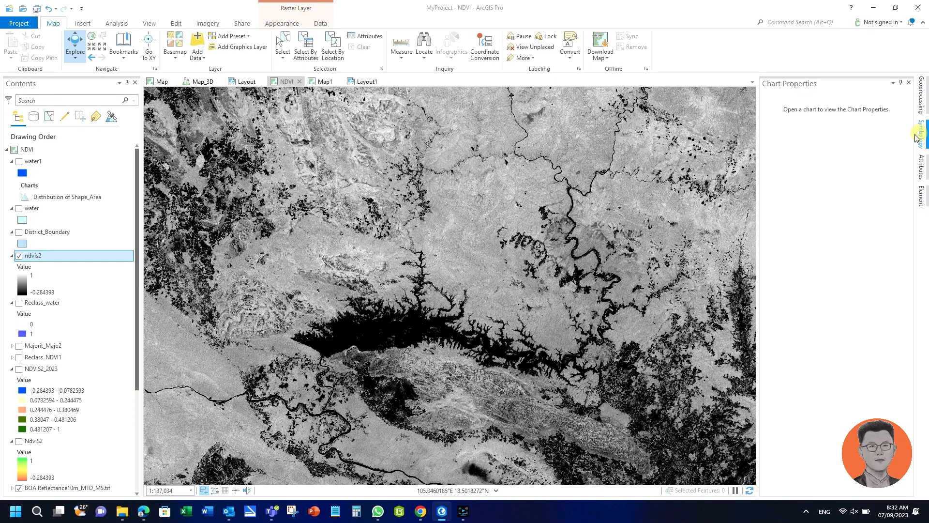
{"action": "left_click", "coordinate": [870, 134]}
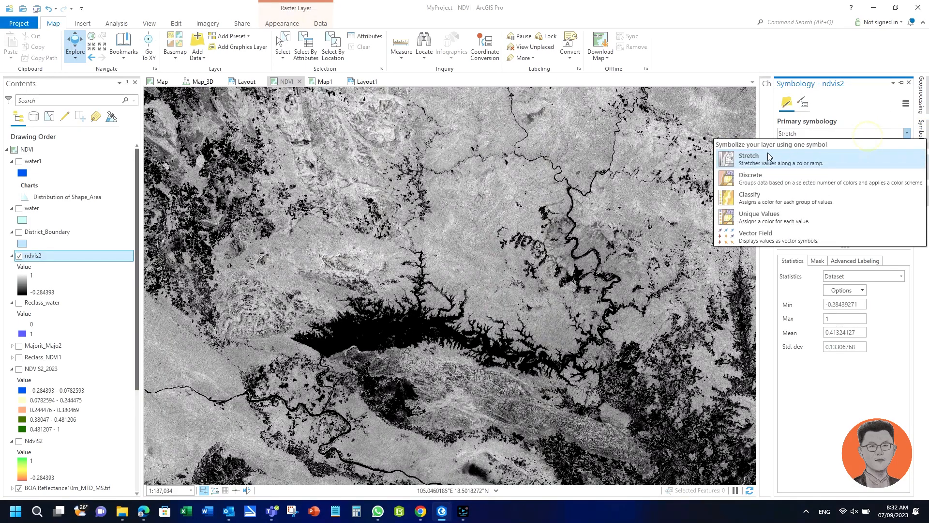
{"action": "left_click", "coordinate": [746, 199]}
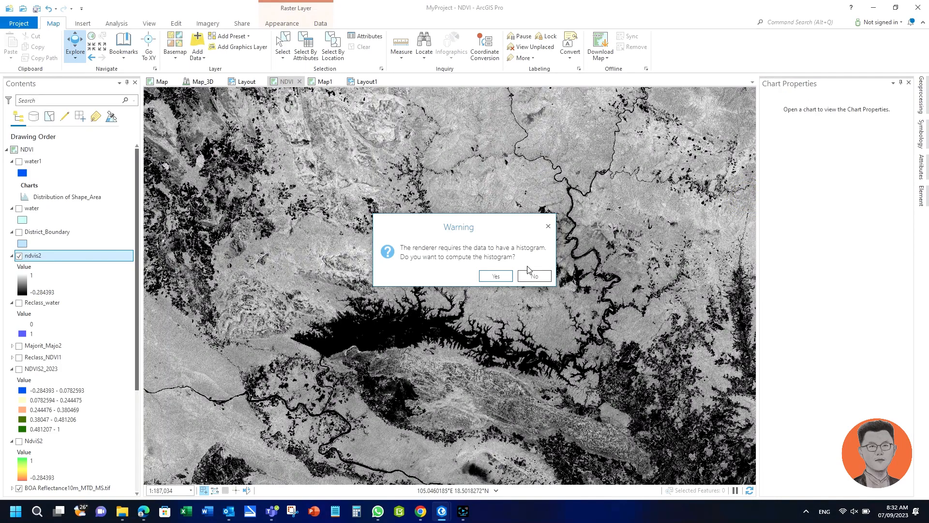
{"action": "left_click", "coordinate": [496, 276]}
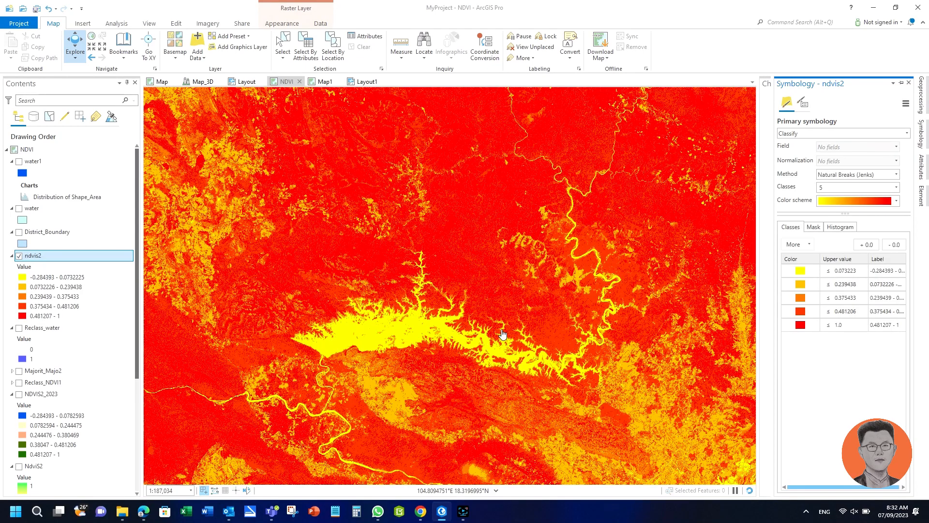
Step: Apply the blue-cyan-yellow-red color scheme to the classified ndvis2 layer
{"action": "left_click", "coordinate": [897, 201]}
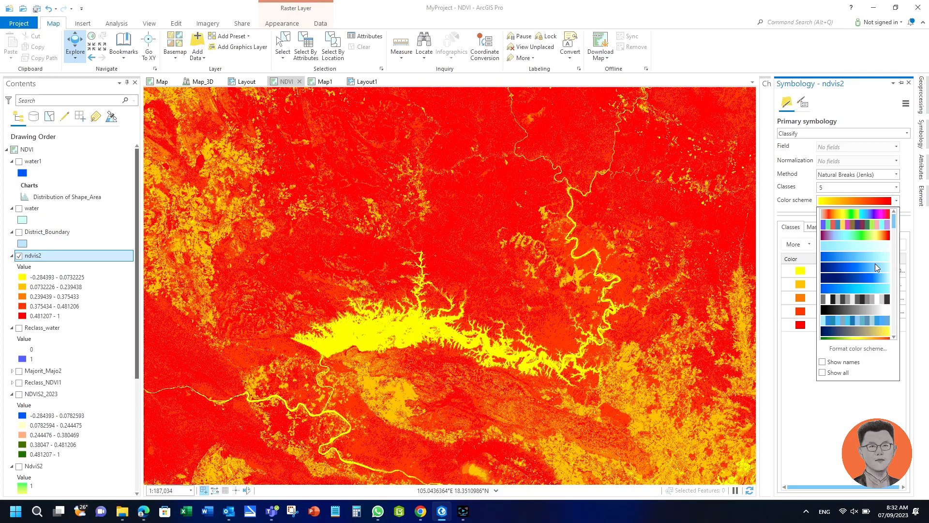
{"action": "scroll", "coordinate": [870, 288], "scroll_direction": "down", "scroll_amount": 1}
{"action": "scroll", "coordinate": [847, 312], "scroll_direction": "down", "scroll_amount": 5}
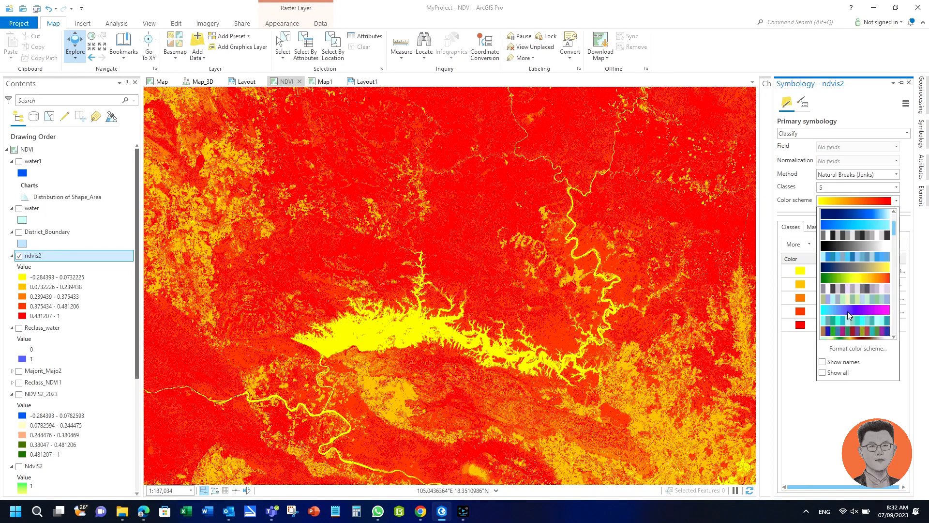
{"action": "scroll", "coordinate": [847, 311], "scroll_direction": "down", "scroll_amount": 3}
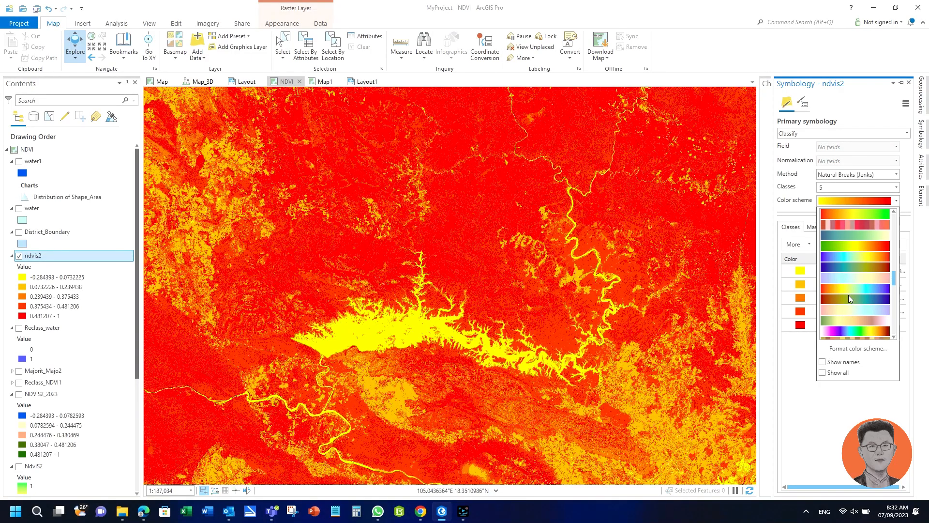
{"action": "left_click", "coordinate": [847, 256]}
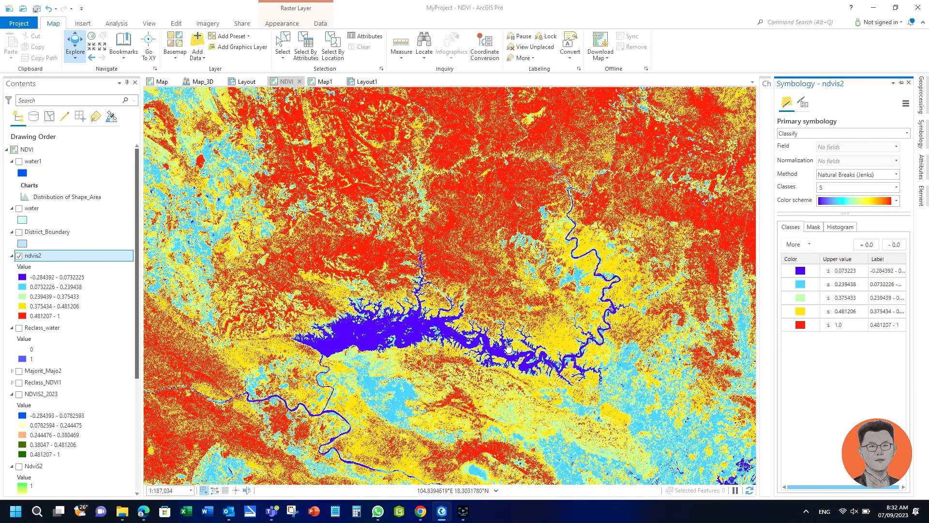
Step: Review the classified ndvis2 raster across the wider scene and hide the layer to reveal the satellite image beneath
{"action": "scroll", "coordinate": [412, 327], "scroll_direction": "down", "scroll_amount": 3}
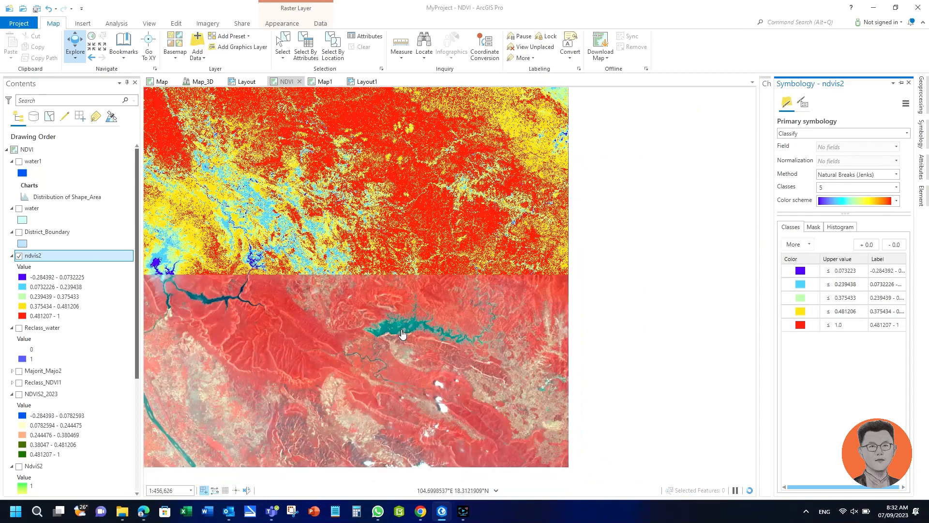
{"action": "left_click", "coordinate": [301, 334]}
{"action": "left_click_drag", "start_coordinate": [516, 309], "coordinate": [380, 334]}
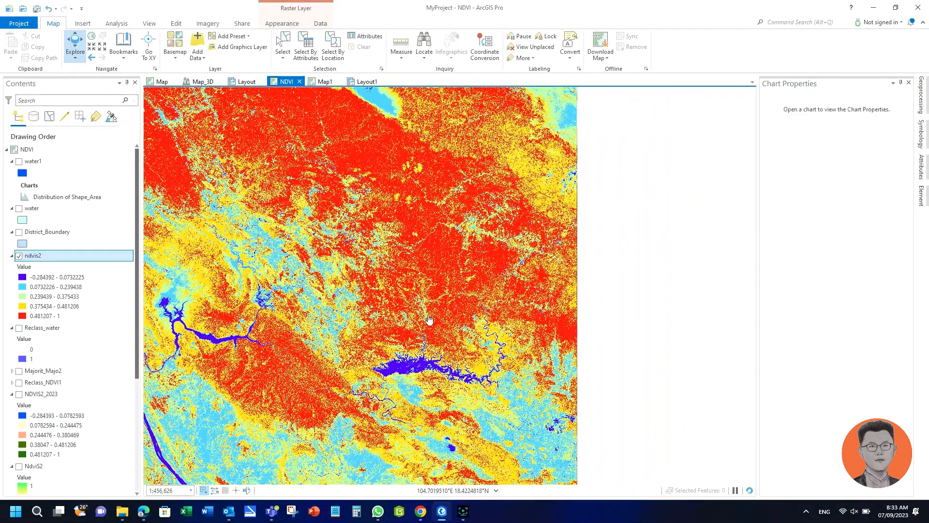
{"action": "left_click_drag", "start_coordinate": [450, 314], "coordinate": [482, 319]}
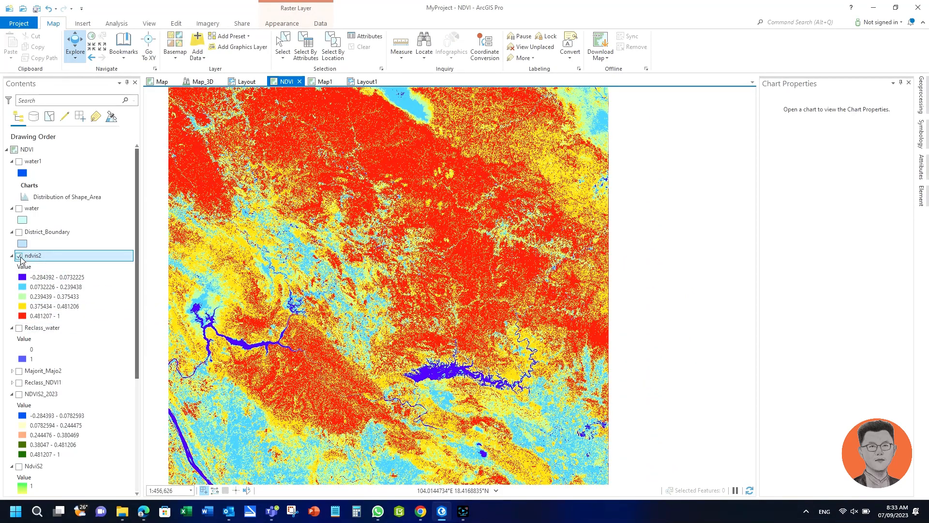
{"action": "left_click", "coordinate": [19, 255]}
{"action": "left_click_drag", "start_coordinate": [331, 281], "coordinate": [393, 292]}
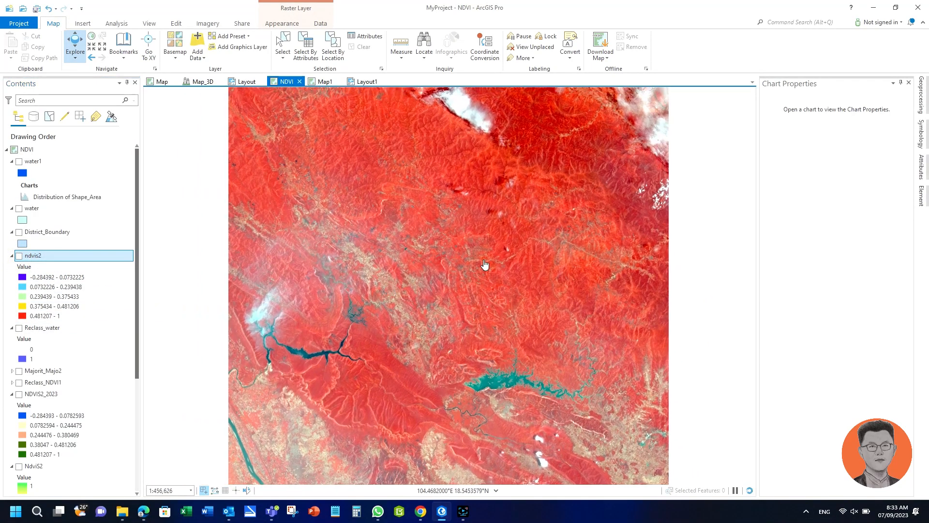
Step: Return to the geoprocessing search results for Ndvi and look at the parameters of the mNDVI705 tool
{"action": "left_click", "coordinate": [921, 107]}
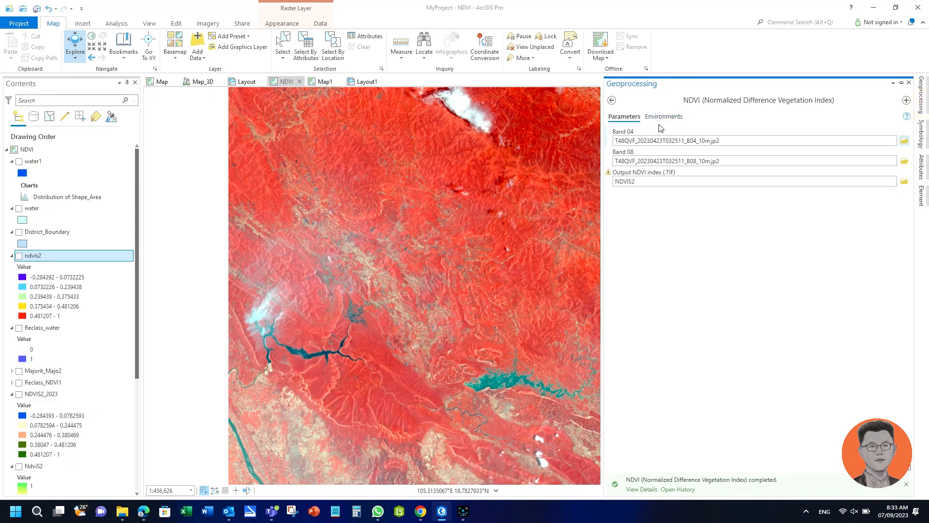
{"action": "left_click", "coordinate": [612, 100]}
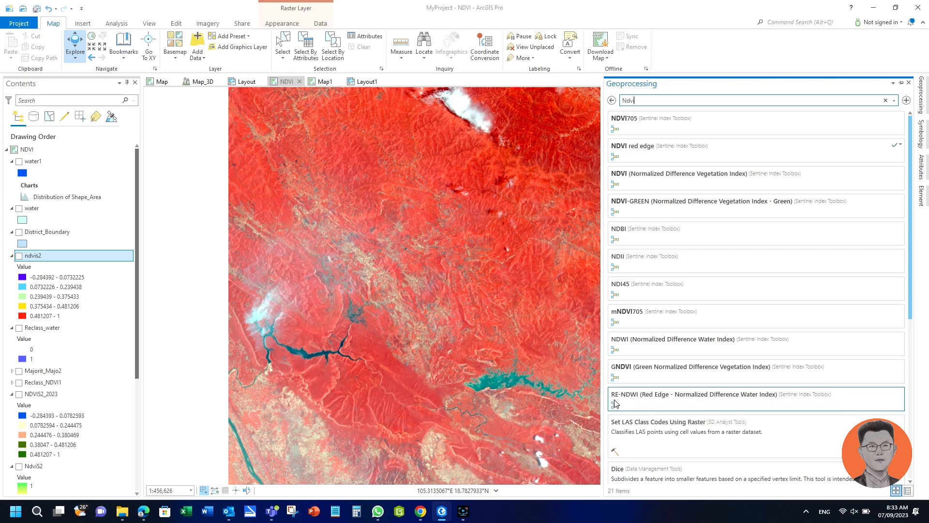
{"action": "left_click", "coordinate": [623, 315]}
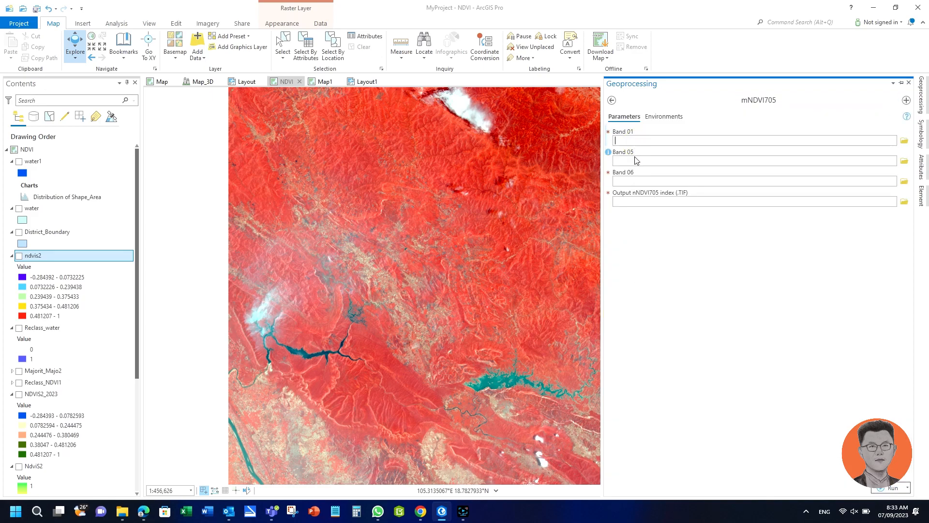
{"action": "left_click", "coordinate": [612, 100]}
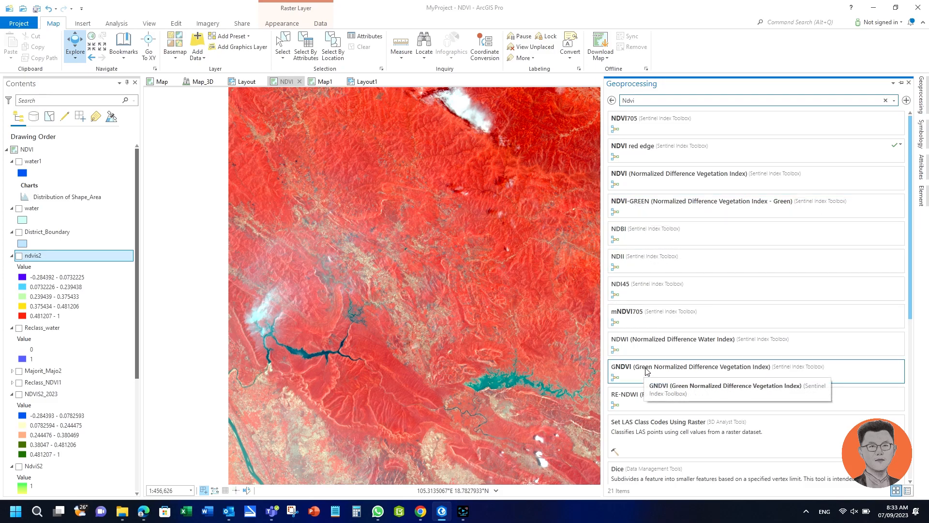
Step: Open the GNDVI tool and set Band 03 to T48QVF_20230423T032511_B03_10m.jp2 and Band 08 to T48QVF_20230423T032511_B08_10m.jp2
{"action": "left_click", "coordinate": [622, 367]}
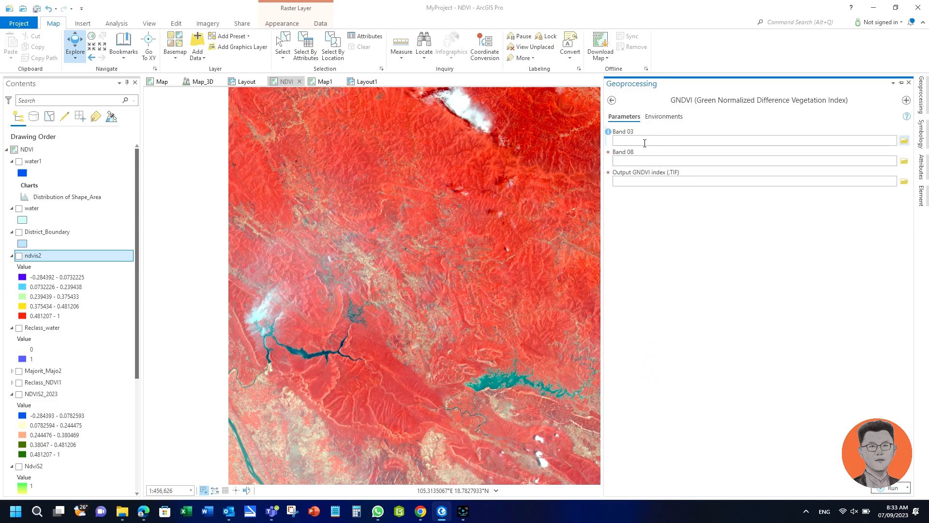
{"action": "left_click", "coordinate": [904, 140]}
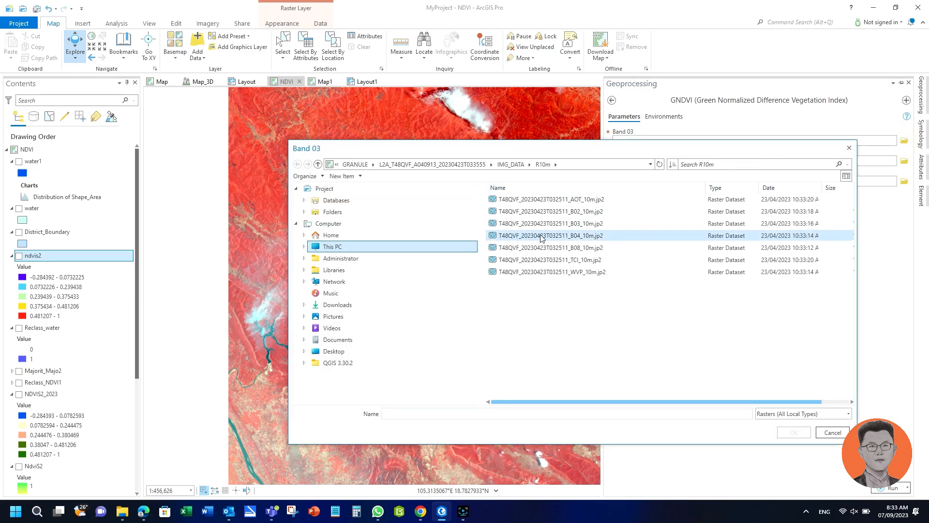
{"action": "left_click", "coordinate": [552, 223]}
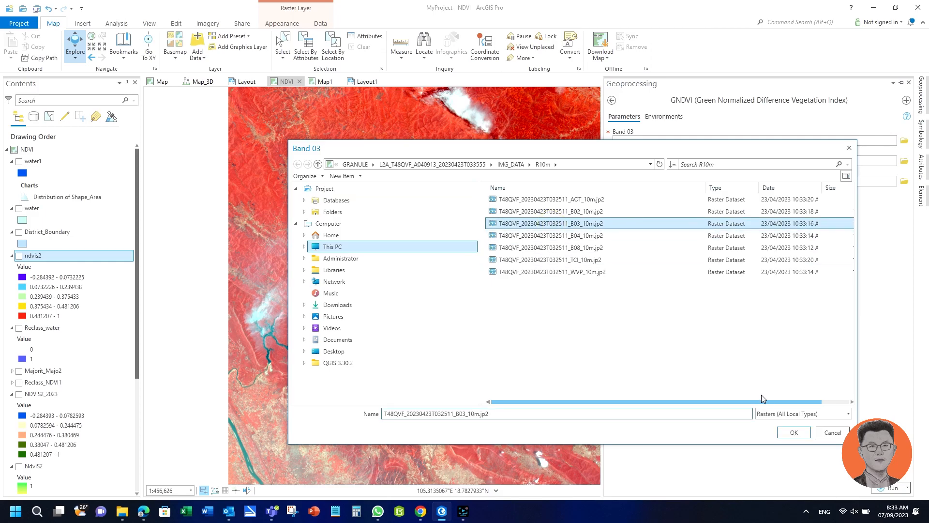
{"action": "left_click", "coordinate": [789, 433]}
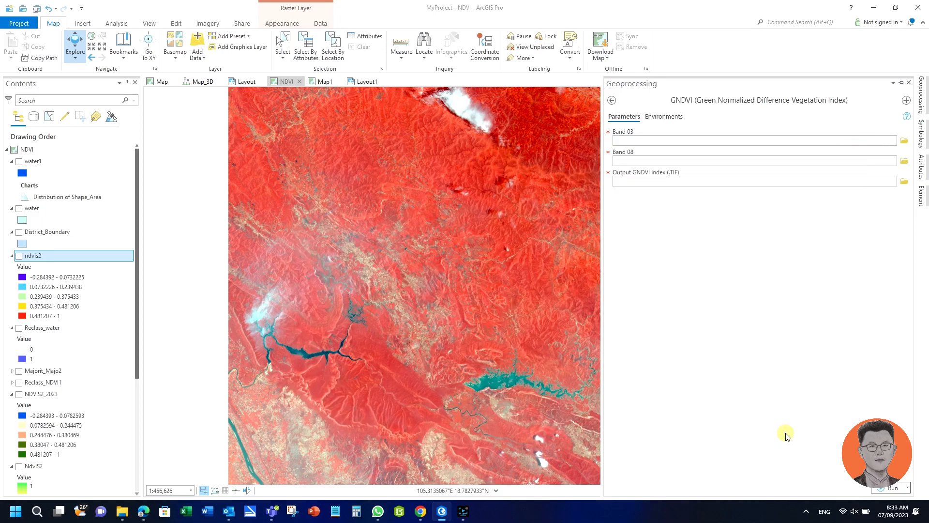
{"action": "left_click", "coordinate": [905, 161]}
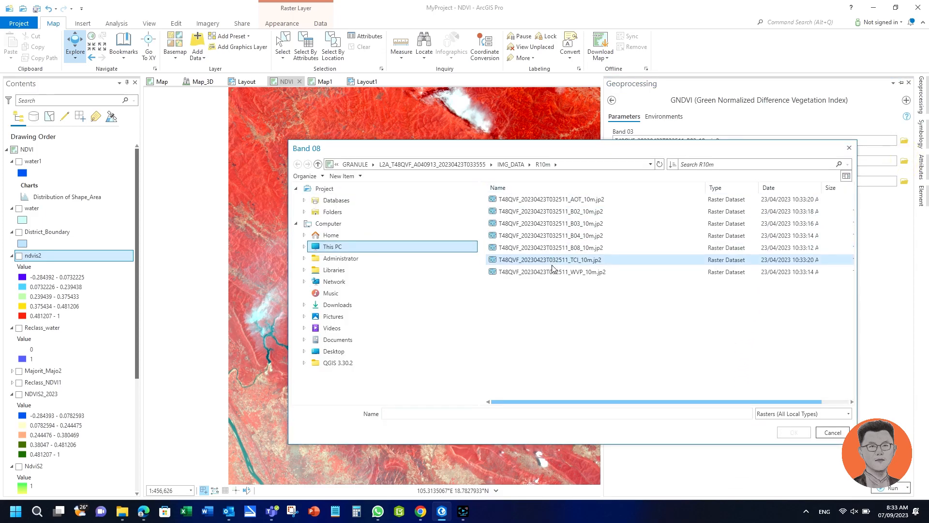
{"action": "left_click", "coordinate": [553, 249]}
{"action": "left_click", "coordinate": [794, 432]}
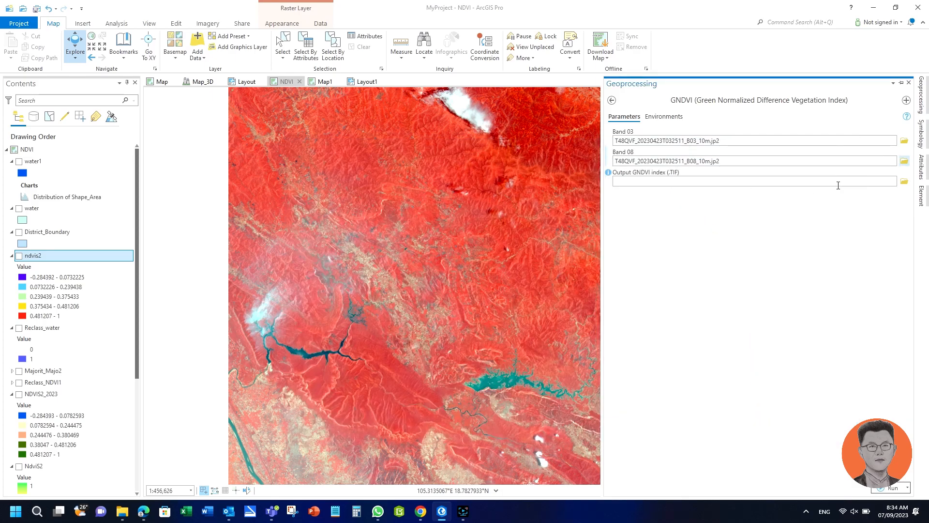
Step: Save the output raster as GNDVI in the NDVI folder and run the GNDVI tool
{"action": "left_click", "coordinate": [905, 181]}
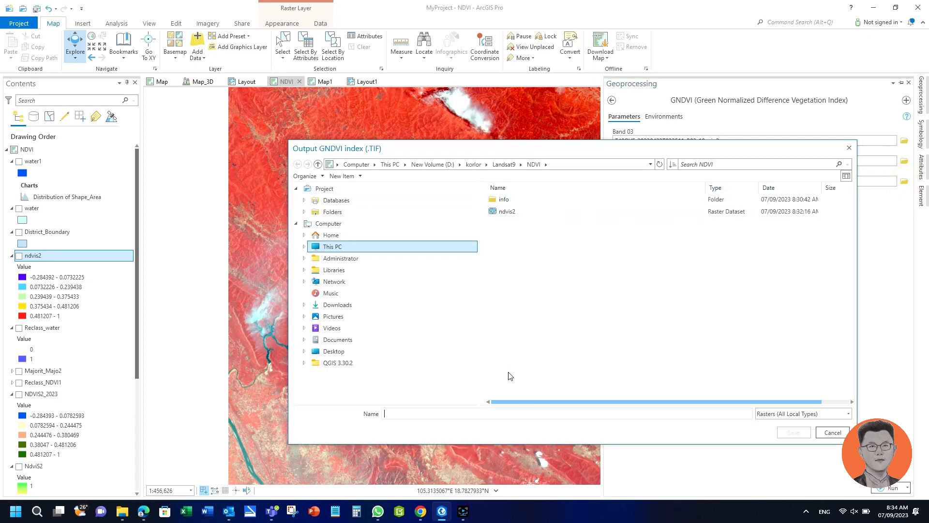
{"action": "left_click", "coordinate": [513, 417]}
{"action": "type", "text": "GNDVI"}
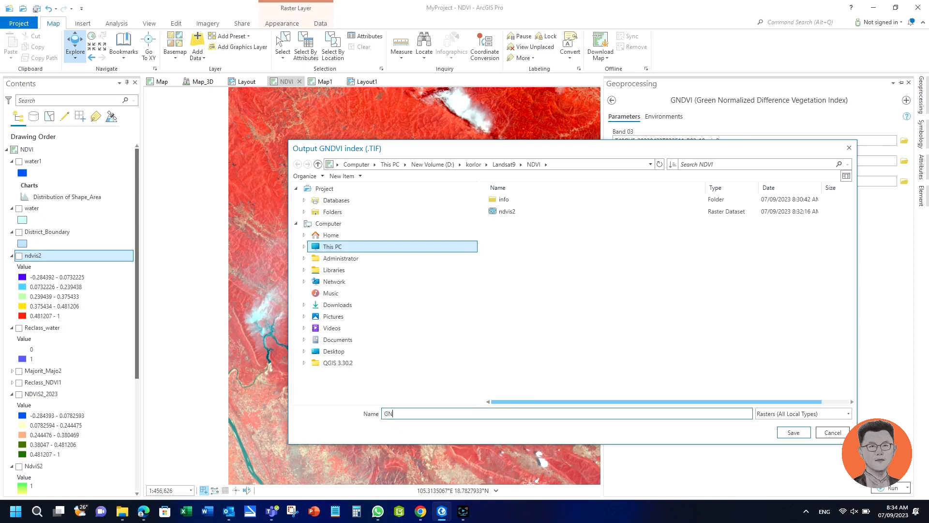
{"action": "left_click", "coordinate": [784, 432]}
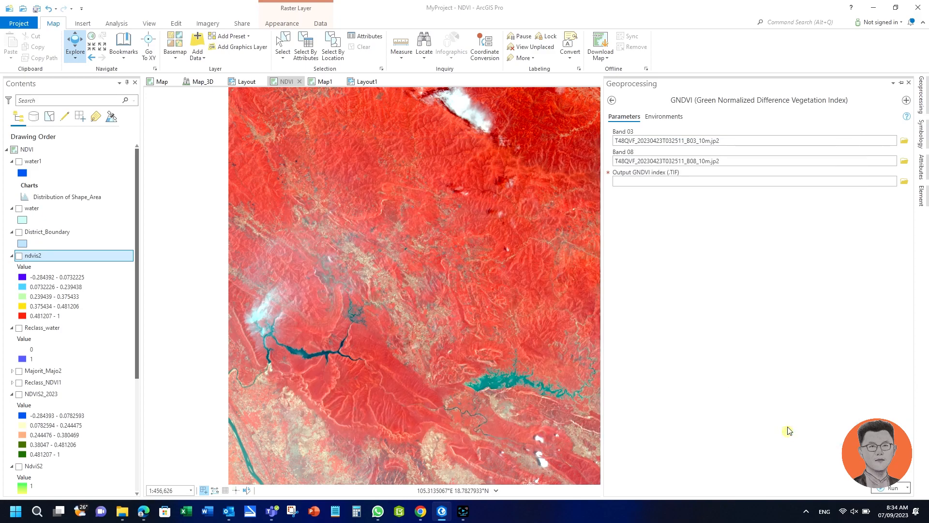
{"action": "left_click", "coordinate": [894, 490]}
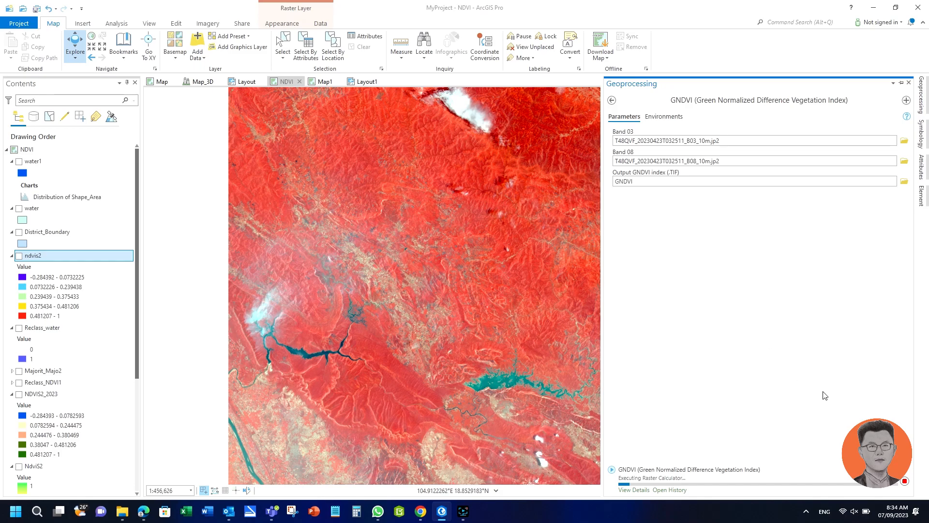
{"action": "left_click", "coordinate": [463, 512]}
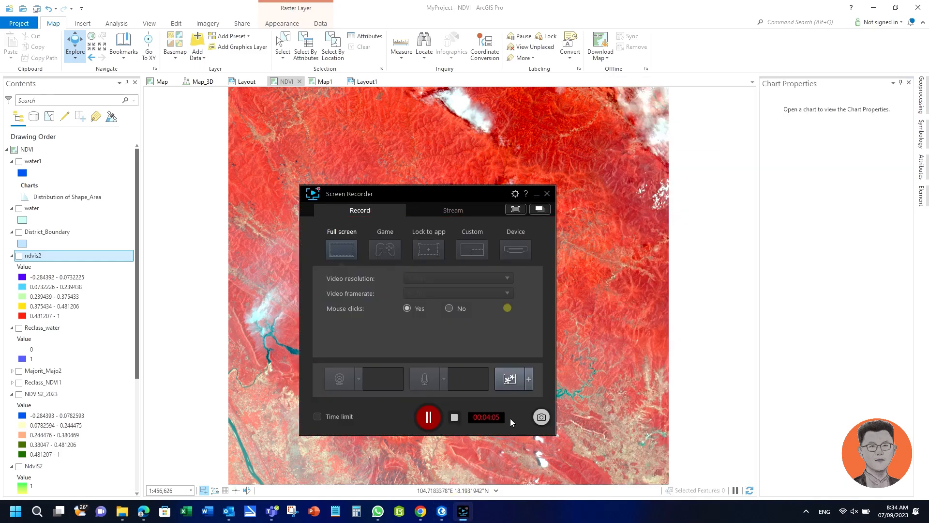
{"action": "left_click", "coordinate": [430, 414]}
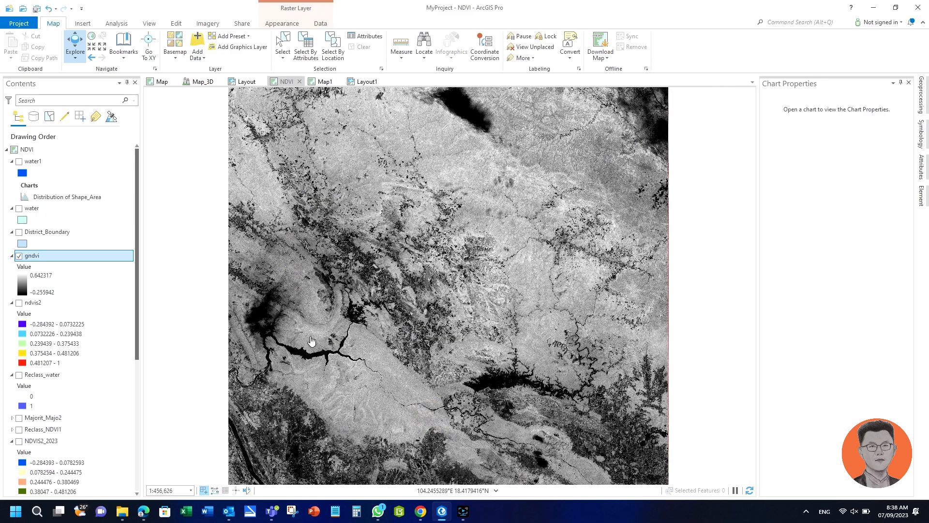
Step: Inspect the gndvi raster around the reservoir and apply the dark blue-to-yellow color scheme to its stretch symbology
{"action": "left_click_drag", "start_coordinate": [307, 343], "coordinate": [421, 270]}
{"action": "scroll", "coordinate": [416, 276], "scroll_direction": "up", "scroll_amount": 5}
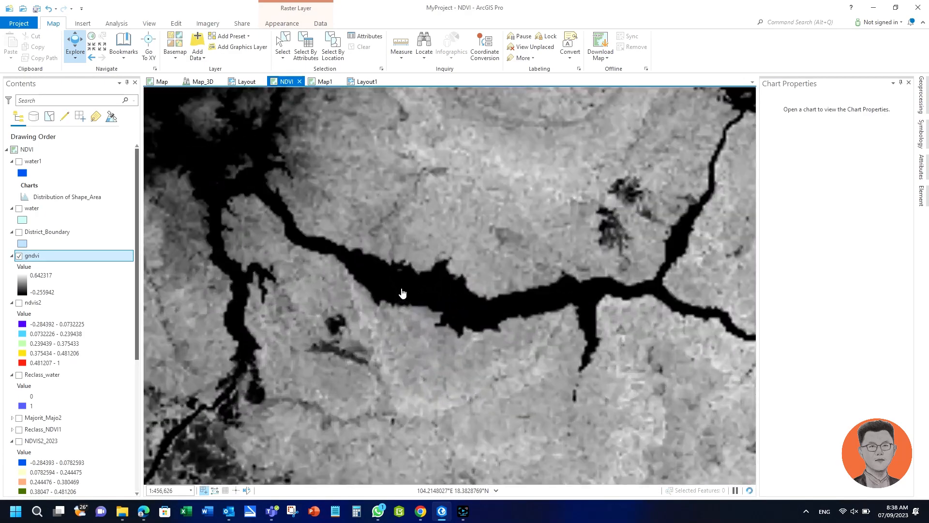
{"action": "scroll", "coordinate": [476, 294], "scroll_direction": "up", "scroll_amount": 5}
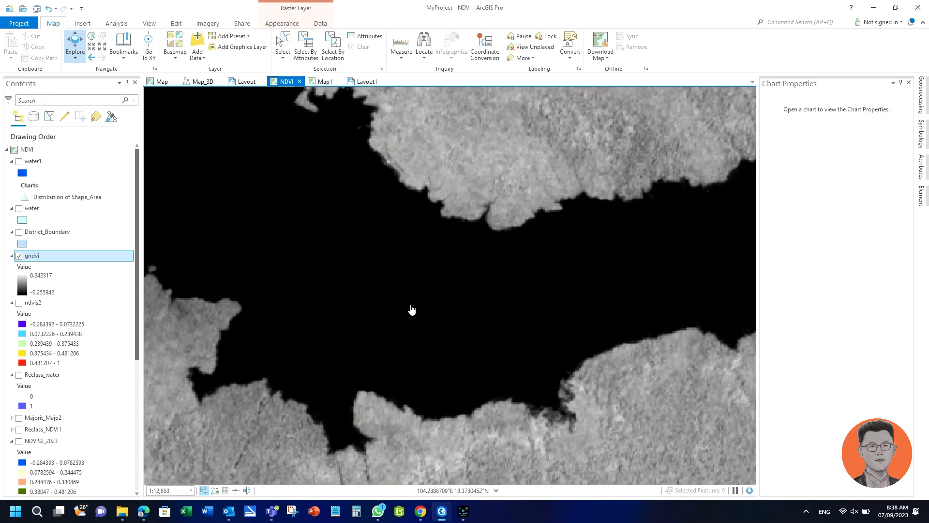
{"action": "scroll", "coordinate": [414, 309], "scroll_direction": "down", "scroll_amount": 4}
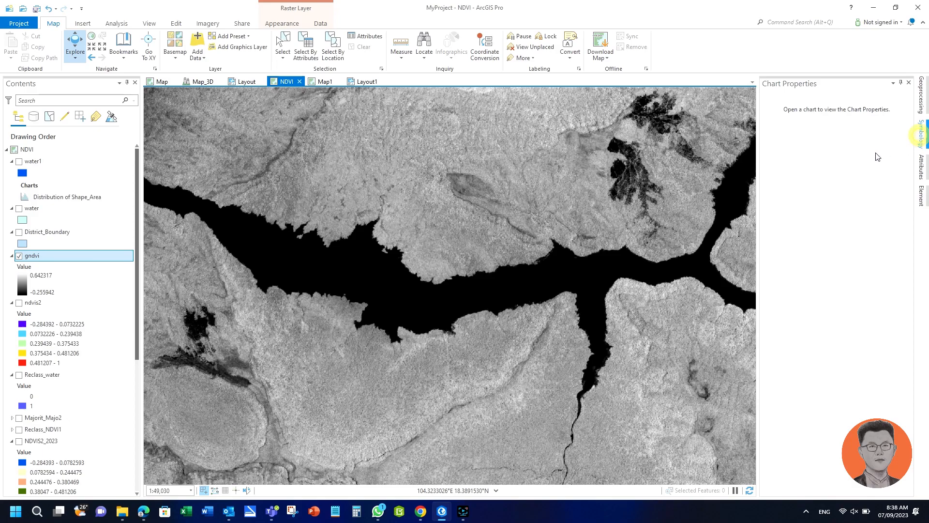
{"action": "left_click", "coordinate": [906, 160]}
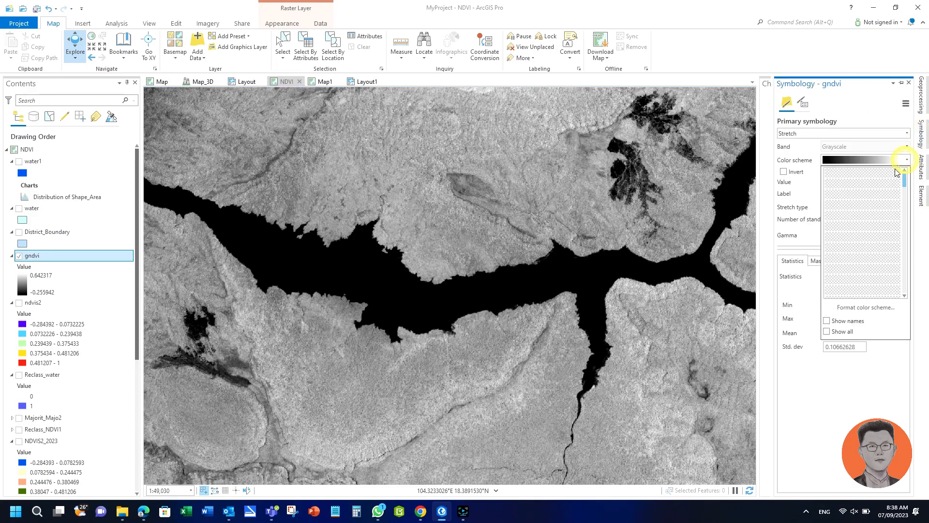
{"action": "left_click", "coordinate": [860, 290]}
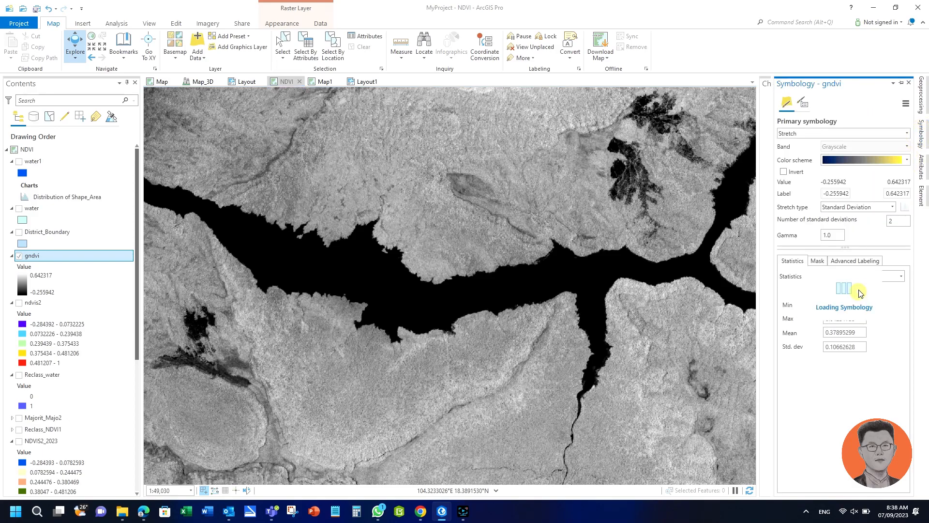
Step: Change the gndvi layer's primary symbology to Classify and compute the required histogram
{"action": "scroll", "coordinate": [405, 284], "scroll_direction": "down", "scroll_amount": 3}
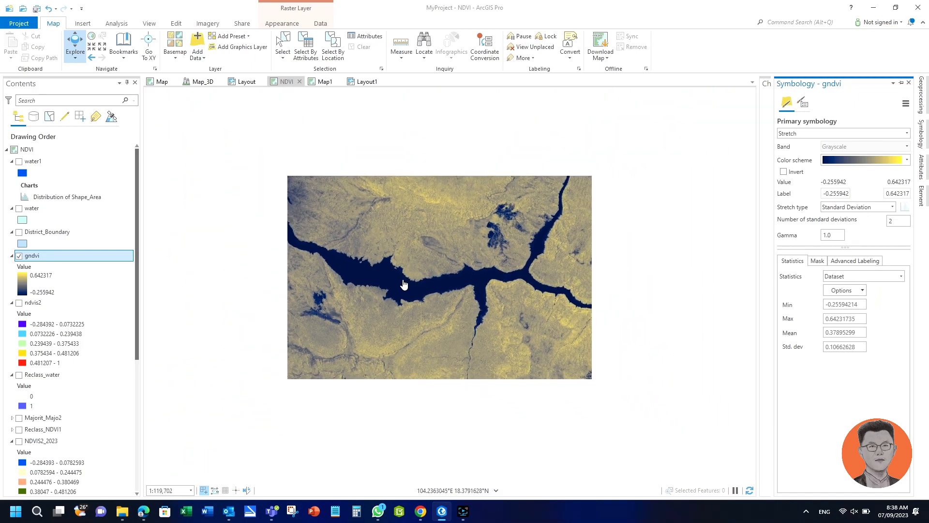
{"action": "left_click_drag", "start_coordinate": [399, 266], "coordinate": [506, 234]}
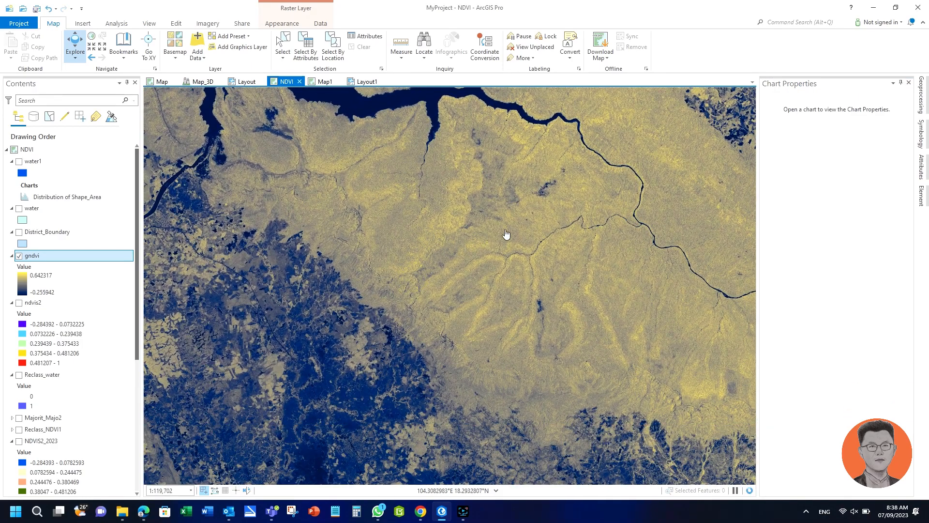
{"action": "left_click", "coordinate": [921, 137]}
{"action": "left_click", "coordinate": [874, 140]}
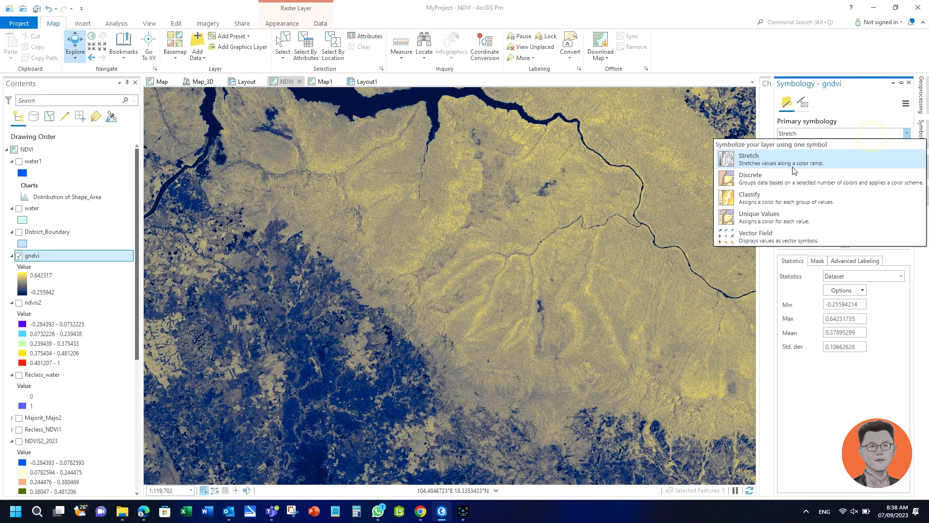
{"action": "left_click", "coordinate": [784, 200]}
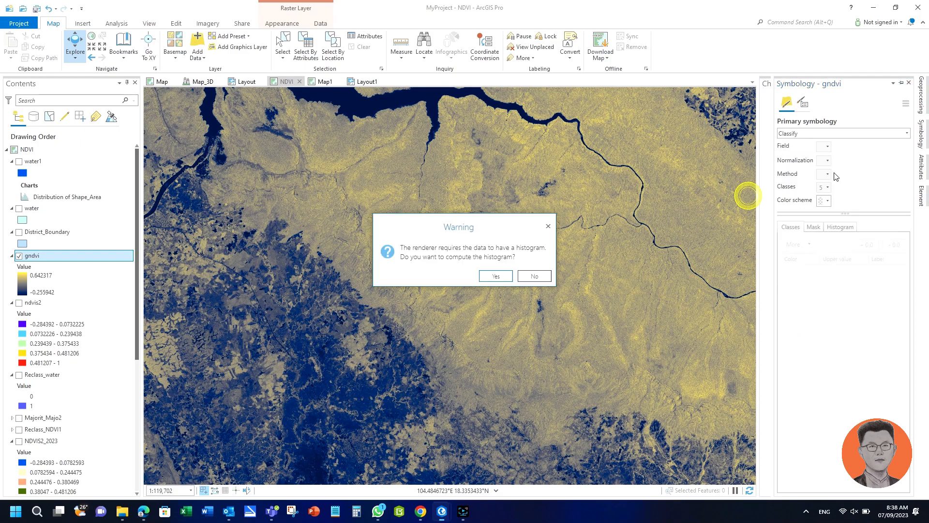
{"action": "left_click", "coordinate": [495, 275]}
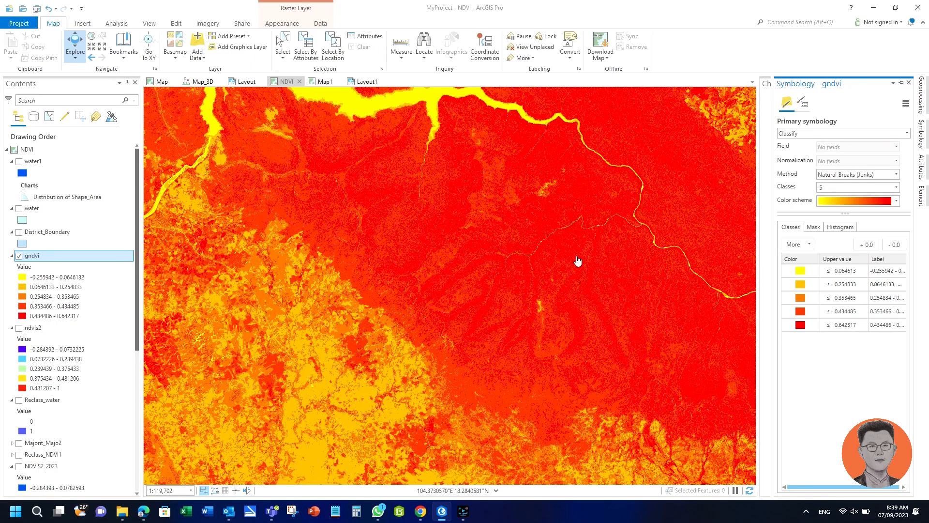
Step: Apply the green-yellow-red color scheme to the classified gndvi layer
{"action": "left_click", "coordinate": [896, 201]}
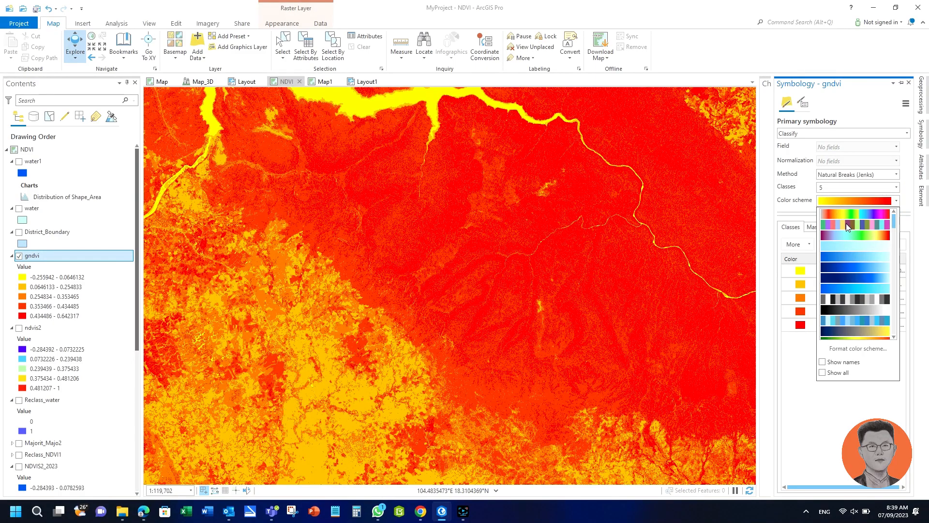
{"action": "scroll", "coordinate": [855, 291], "scroll_direction": "down", "scroll_amount": 3}
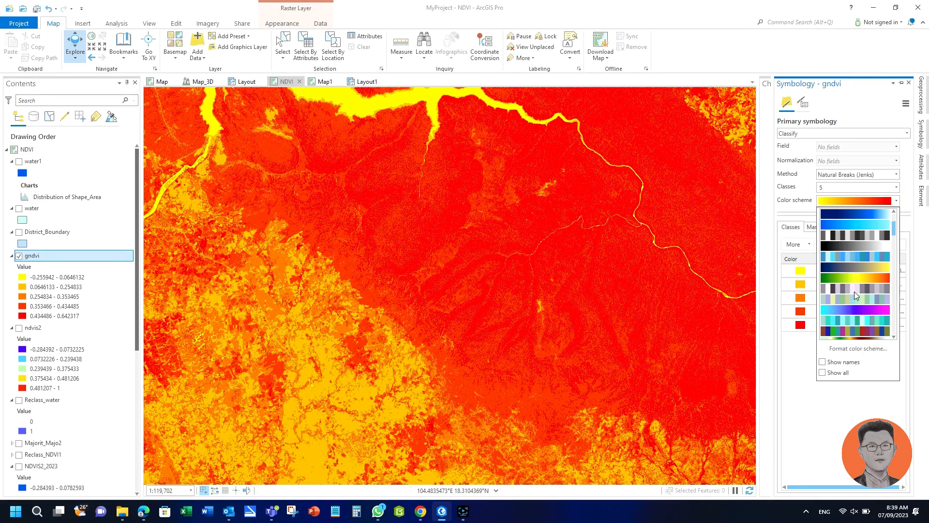
{"action": "left_click", "coordinate": [855, 290]}
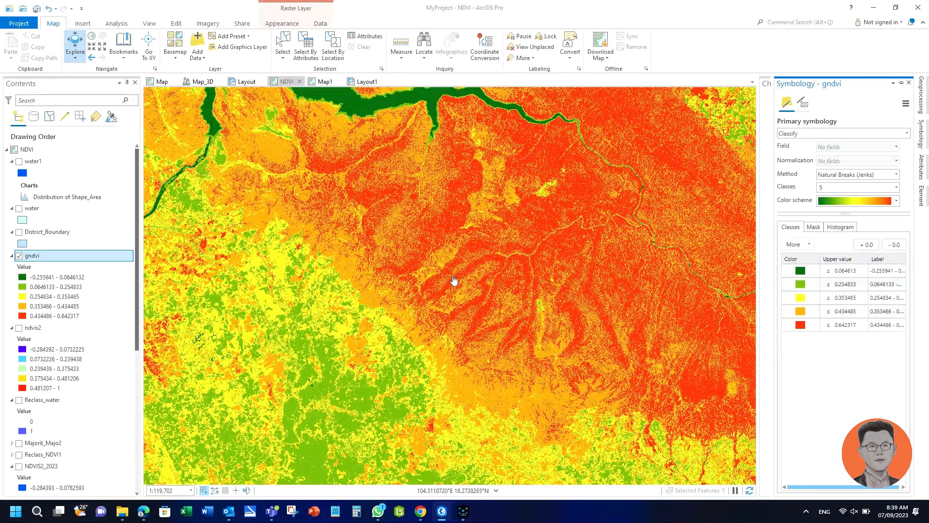
Step: Set the color of the gndvi layer's lowest class, upper value 0.064613, to dark blue
{"action": "left_click_drag", "start_coordinate": [381, 264], "coordinate": [583, 185]}
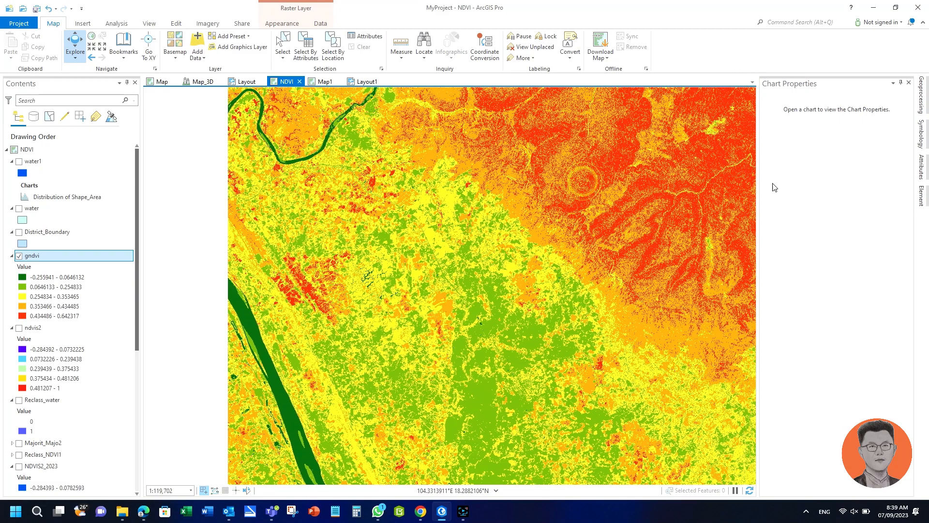
{"action": "left_click", "coordinate": [919, 145]}
{"action": "left_click", "coordinate": [801, 275]}
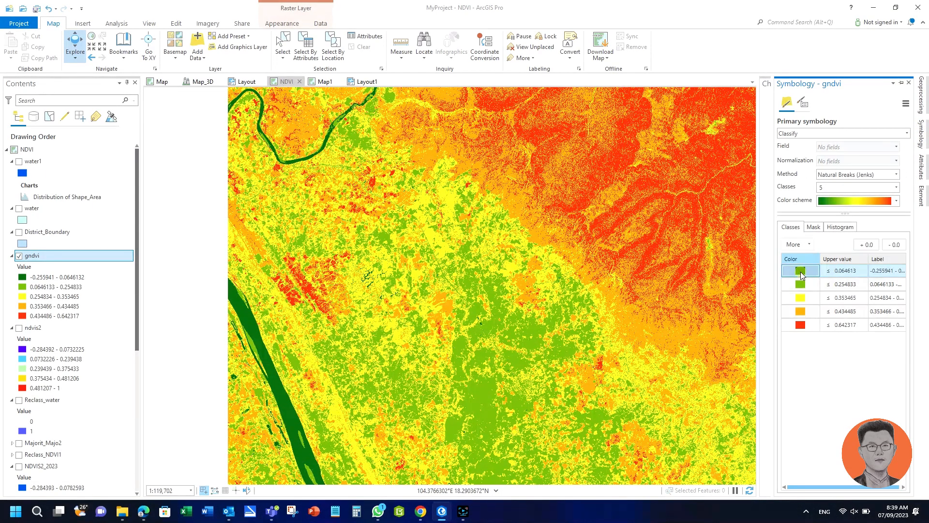
{"action": "left_click", "coordinate": [801, 275]}
{"action": "left_click", "coordinate": [878, 318]}
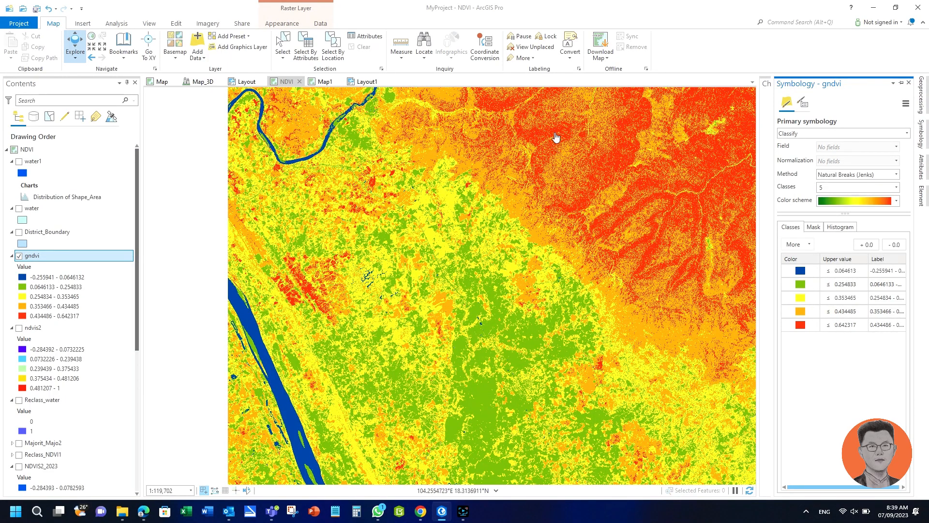
Step: Examine the classified gndvi raster along the rivers, the southern edge and the reservoirs with the recolored lowest class
{"action": "left_click_drag", "start_coordinate": [556, 140], "coordinate": [535, 332]}
{"action": "left_click_drag", "start_coordinate": [492, 213], "coordinate": [648, 284]}
{"action": "left_click_drag", "start_coordinate": [569, 252], "coordinate": [544, 243]}
{"action": "left_click_drag", "start_coordinate": [531, 326], "coordinate": [535, 199]}
{"action": "left_click_drag", "start_coordinate": [565, 345], "coordinate": [425, 213]}
{"action": "left_click_drag", "start_coordinate": [531, 336], "coordinate": [463, 196]}
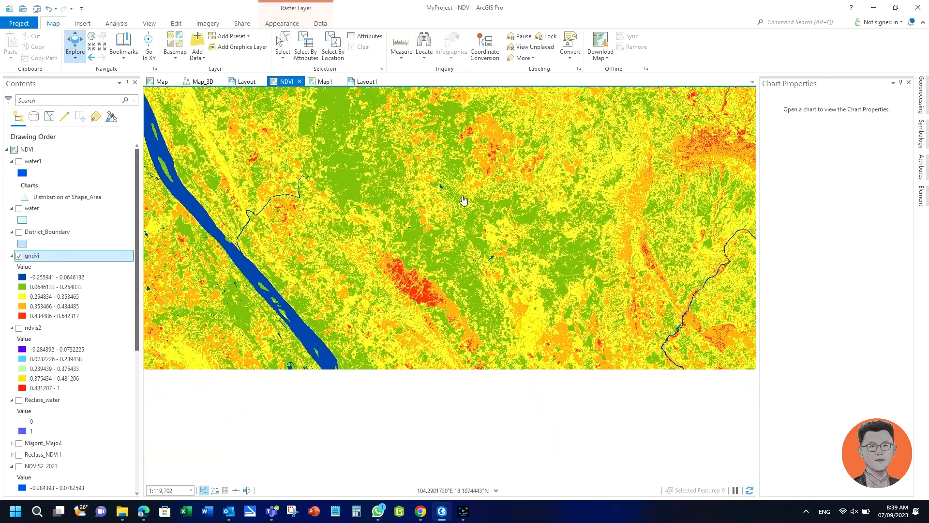
{"action": "left_click_drag", "start_coordinate": [564, 319], "coordinate": [494, 260]}
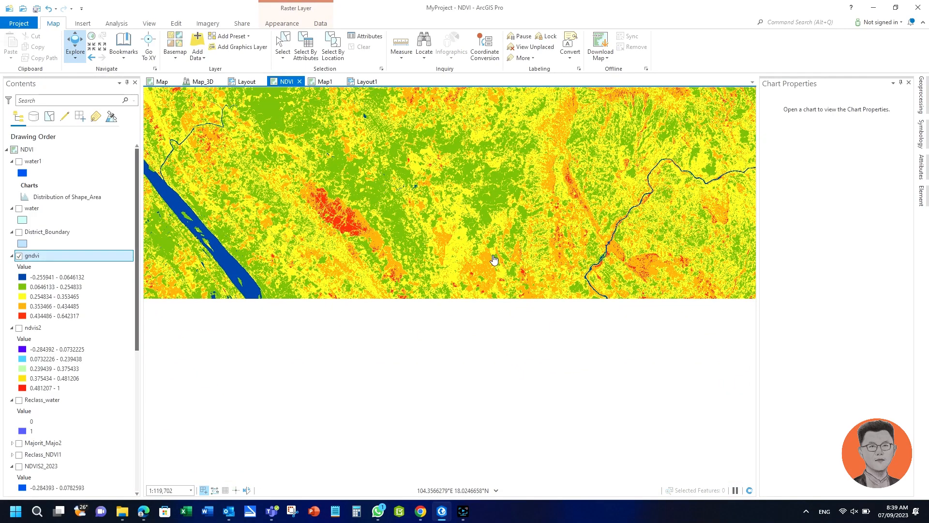
{"action": "scroll", "coordinate": [493, 256], "scroll_direction": "down", "scroll_amount": 3}
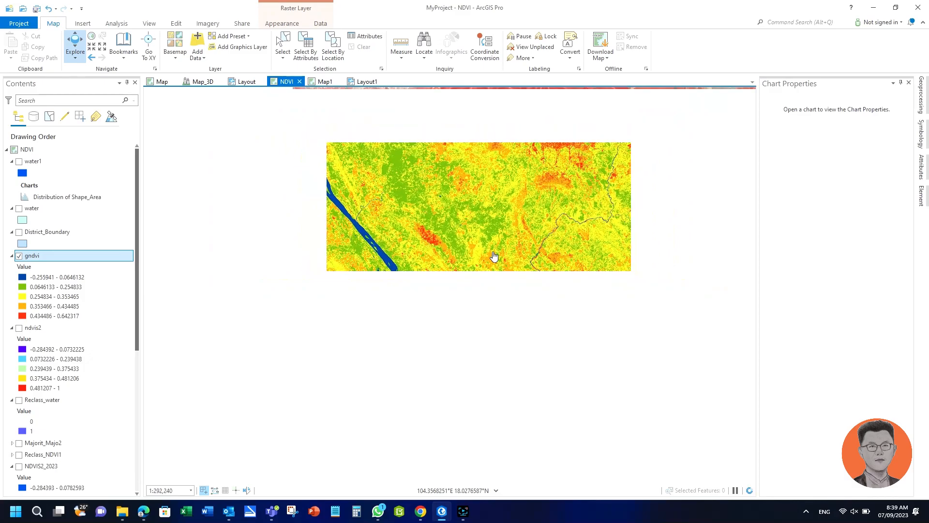
{"action": "left_click_drag", "start_coordinate": [542, 235], "coordinate": [433, 372]}
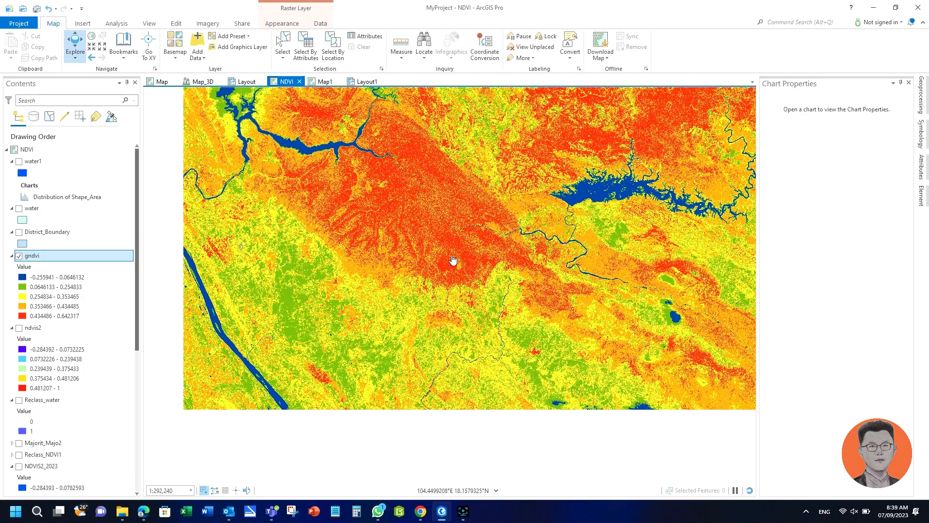
{"action": "left_click_drag", "start_coordinate": [458, 231], "coordinate": [459, 371]}
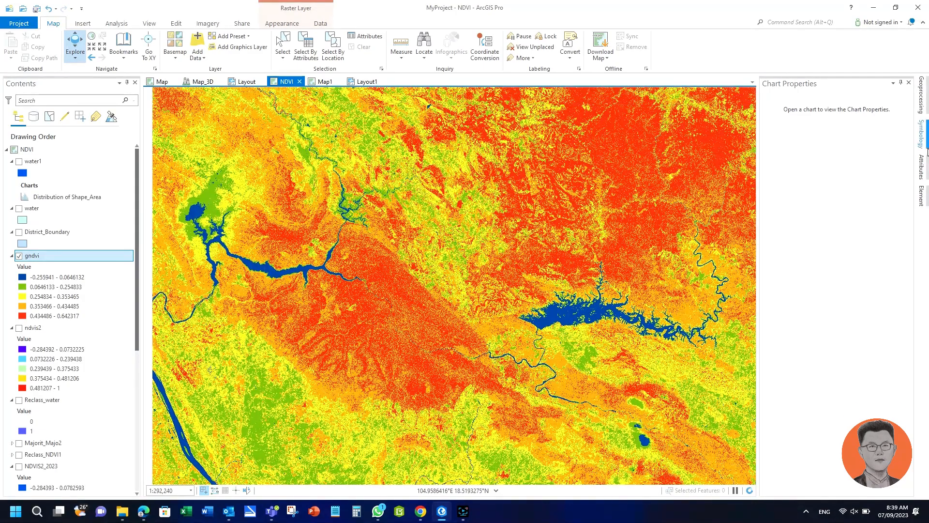